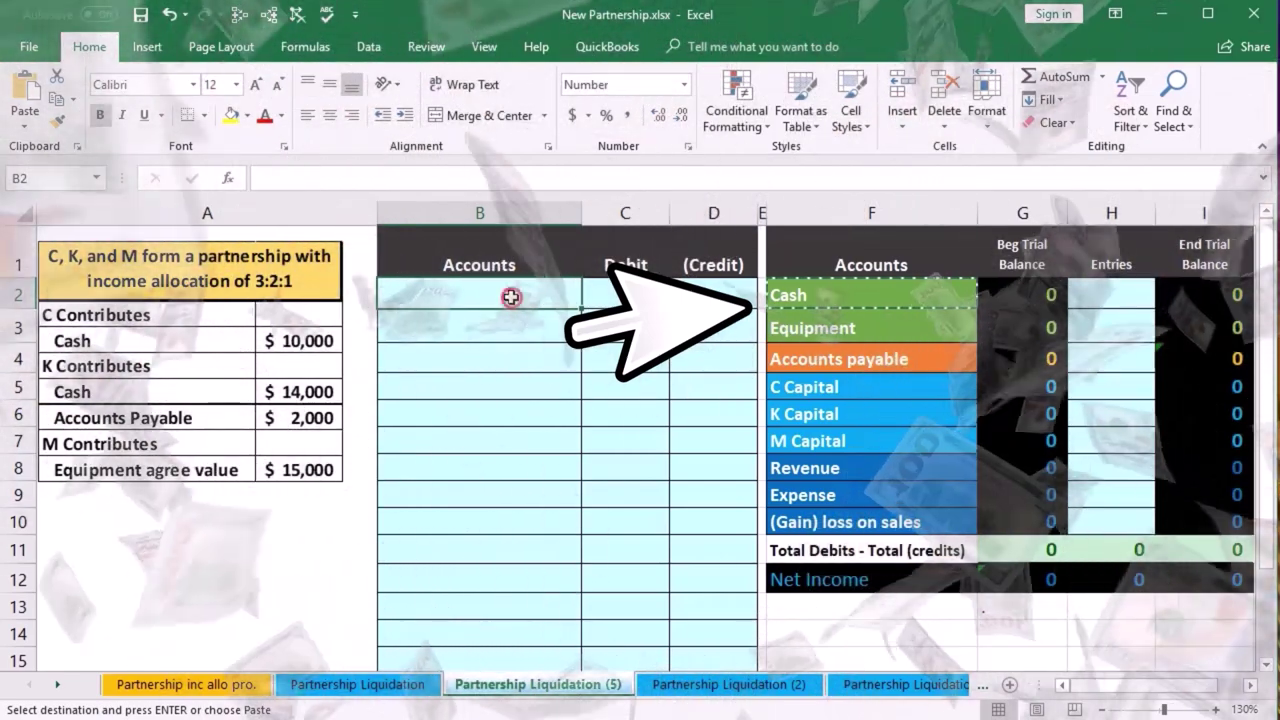
Step: Paste the copied Cash account name into B2 as values only and enter a debit of 10000 in C2
right_click(511, 298)
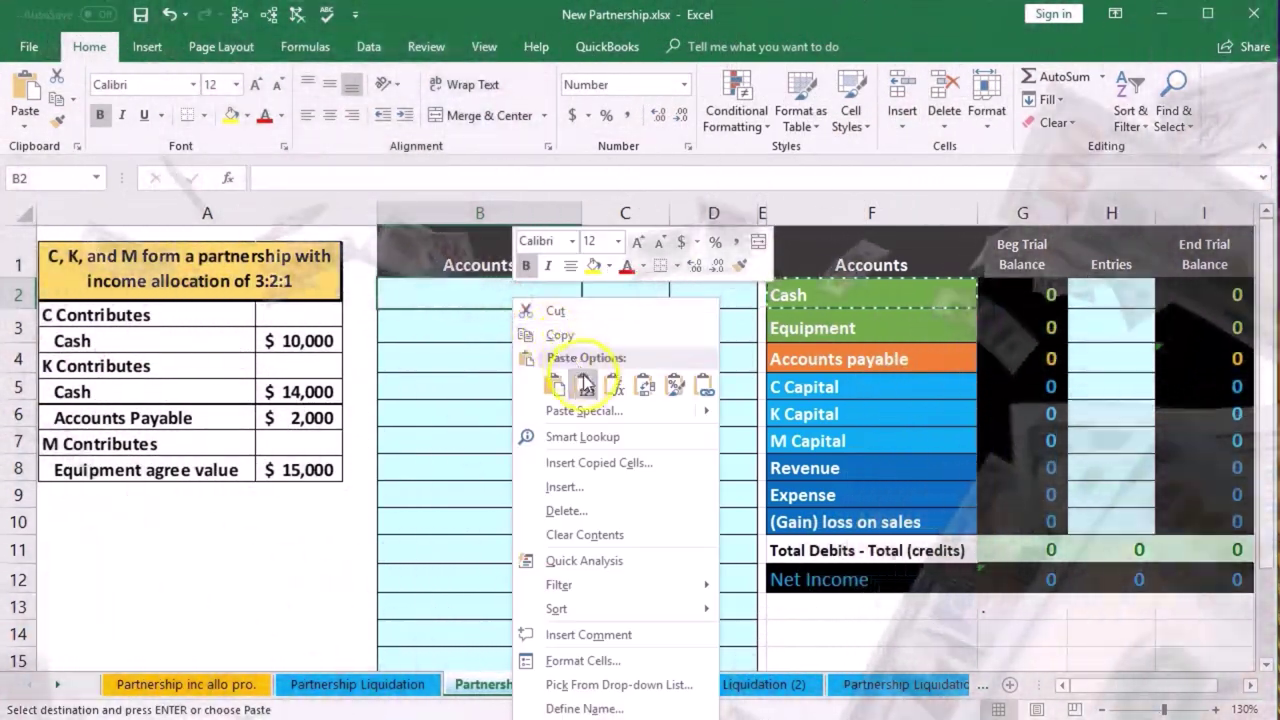
left_click(584, 385)
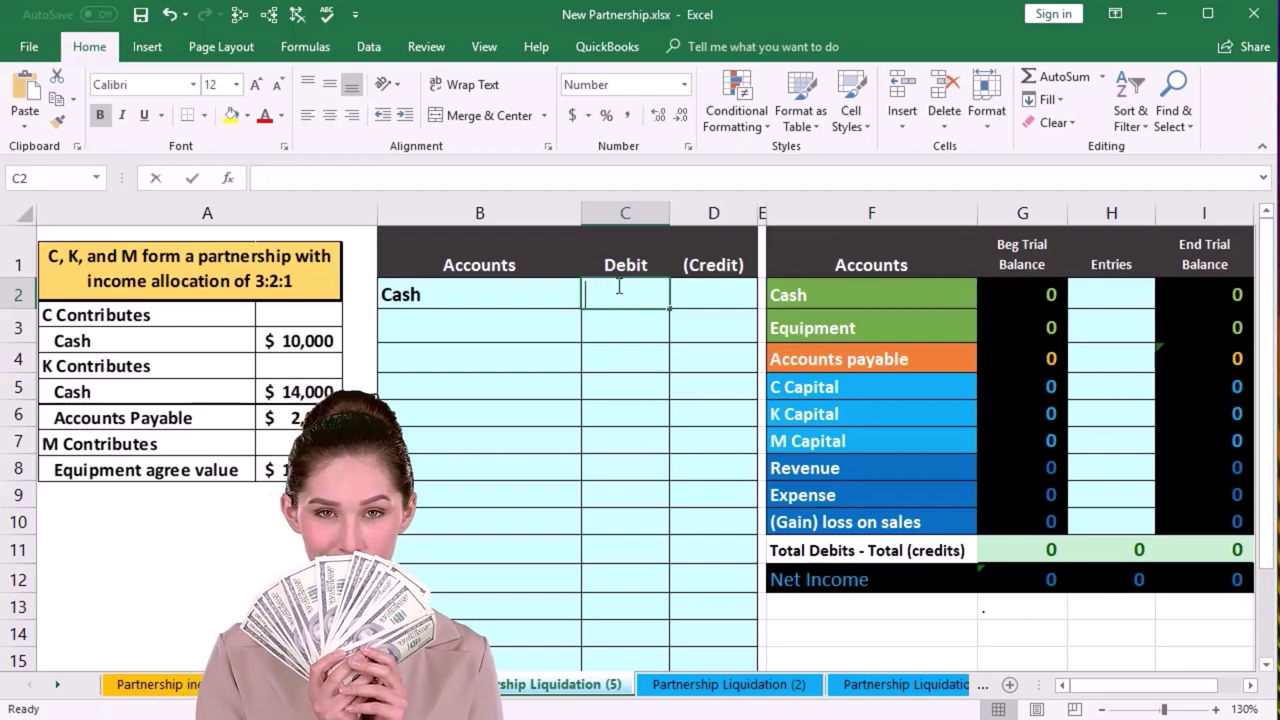
left_click(619, 285)
type("10000")
key("Return")
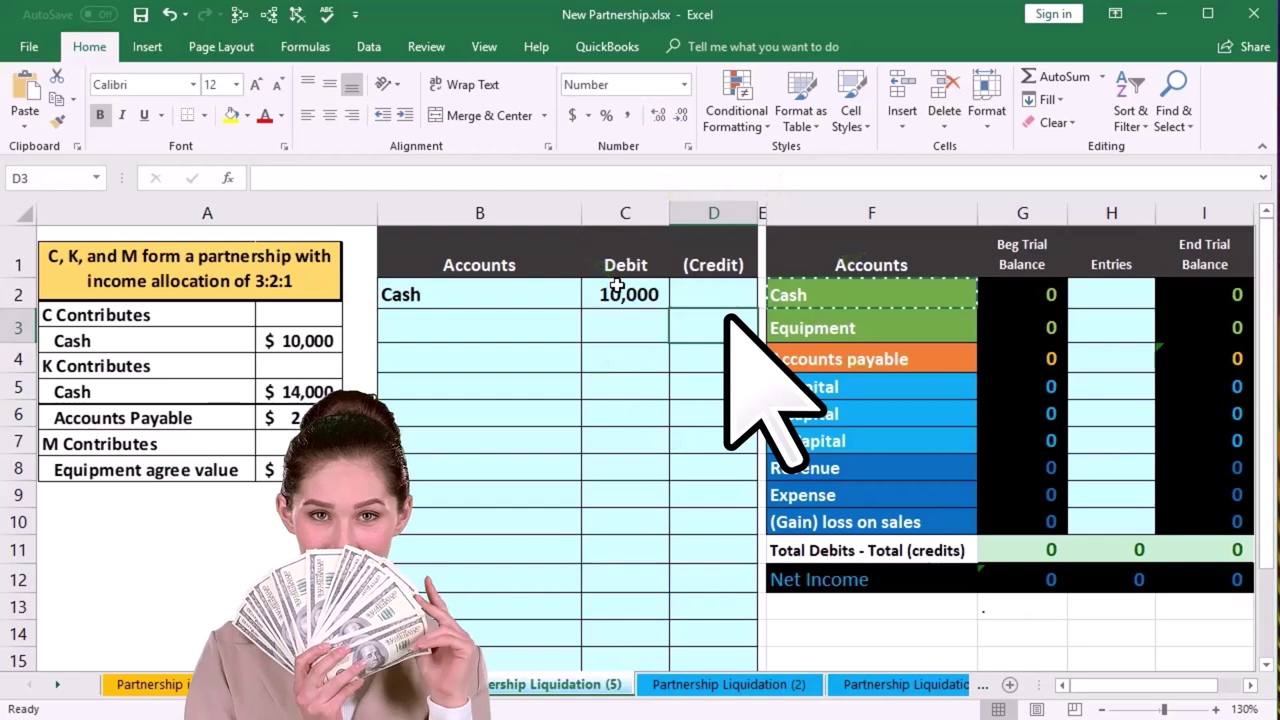
Step: Enter the matching credit in D3 as the negative of the cash debit with the formula -C2
left_click(619, 285)
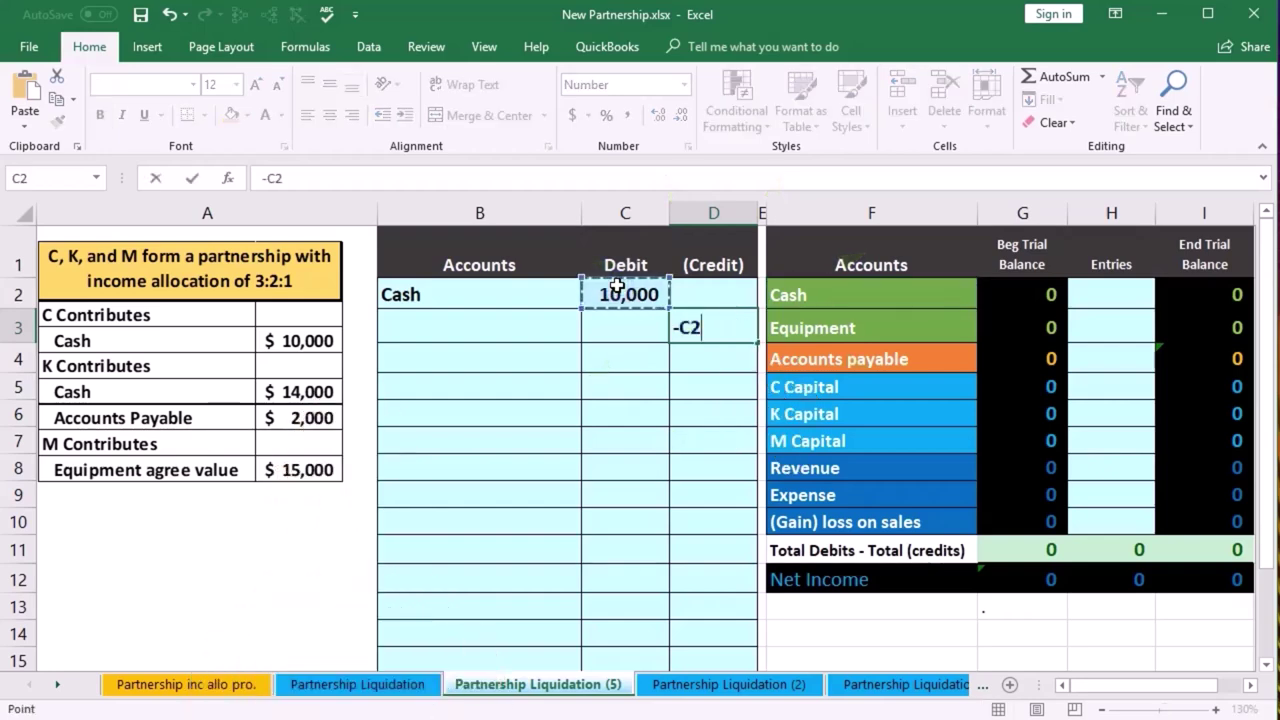
key("Return")
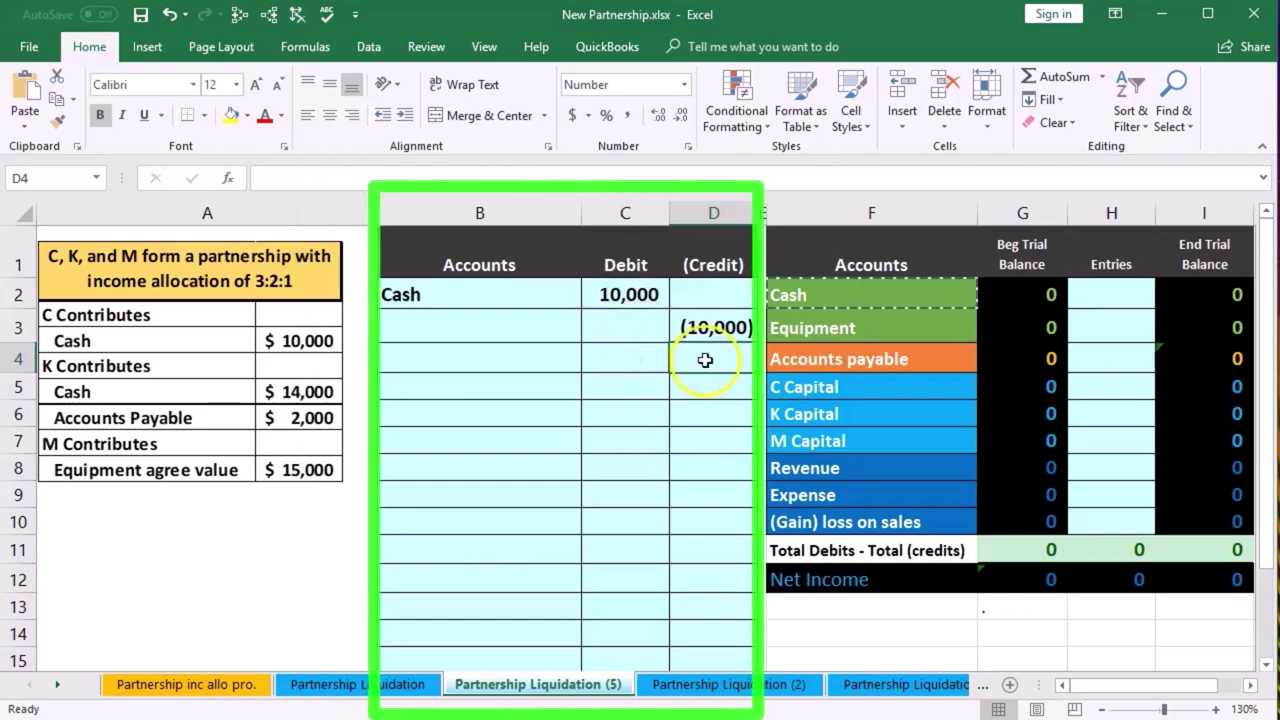
left_click(702, 330)
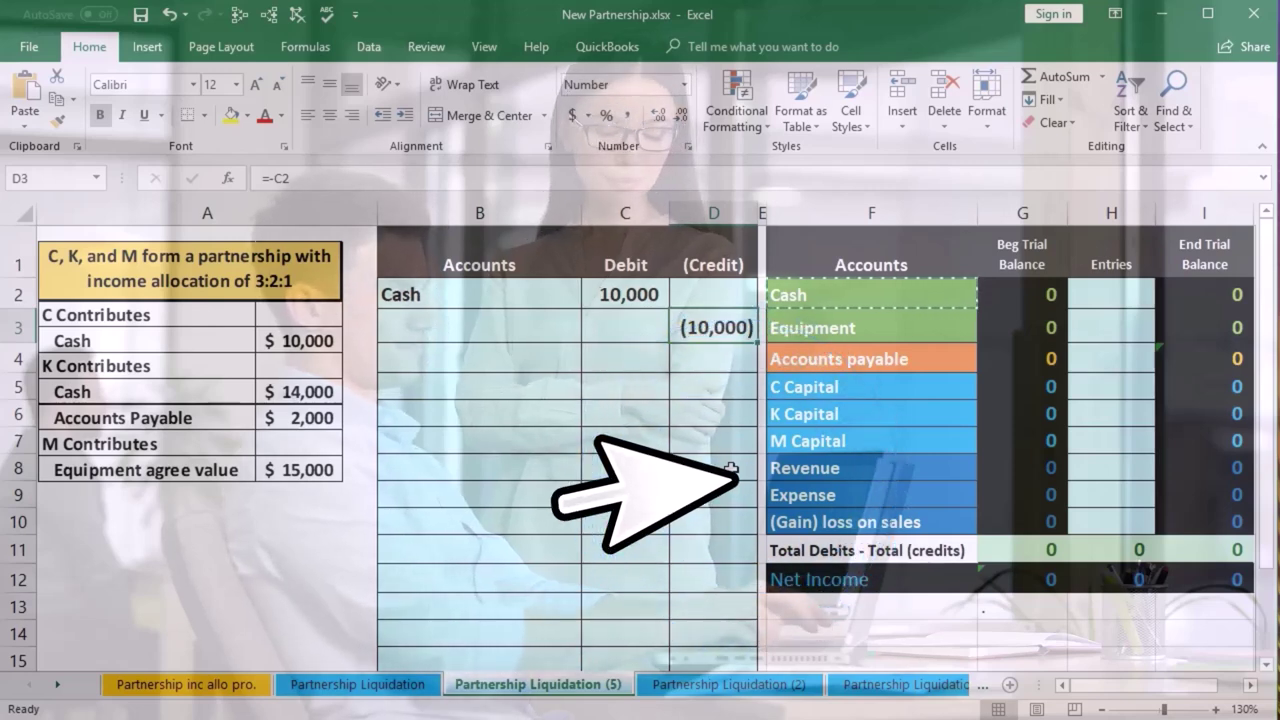
Step: Copy the C Capital account name from F5 and paste it into B3 as values only
left_click(830, 387)
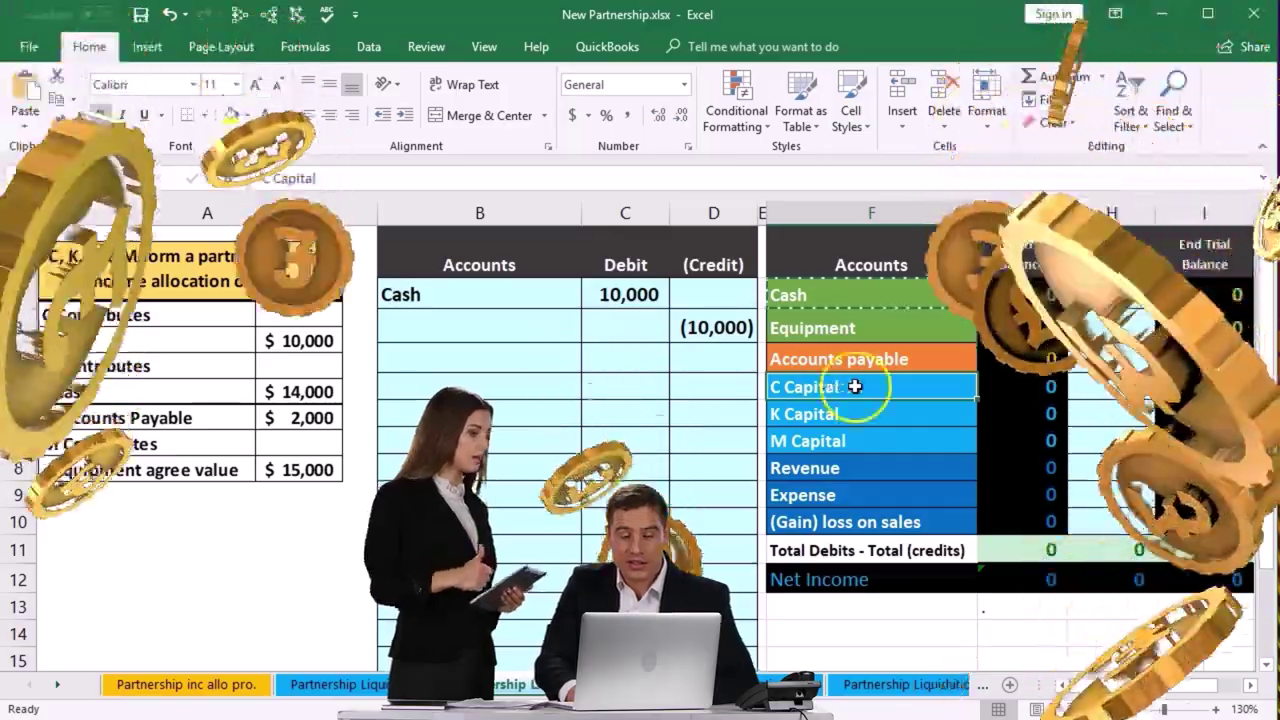
right_click(874, 391)
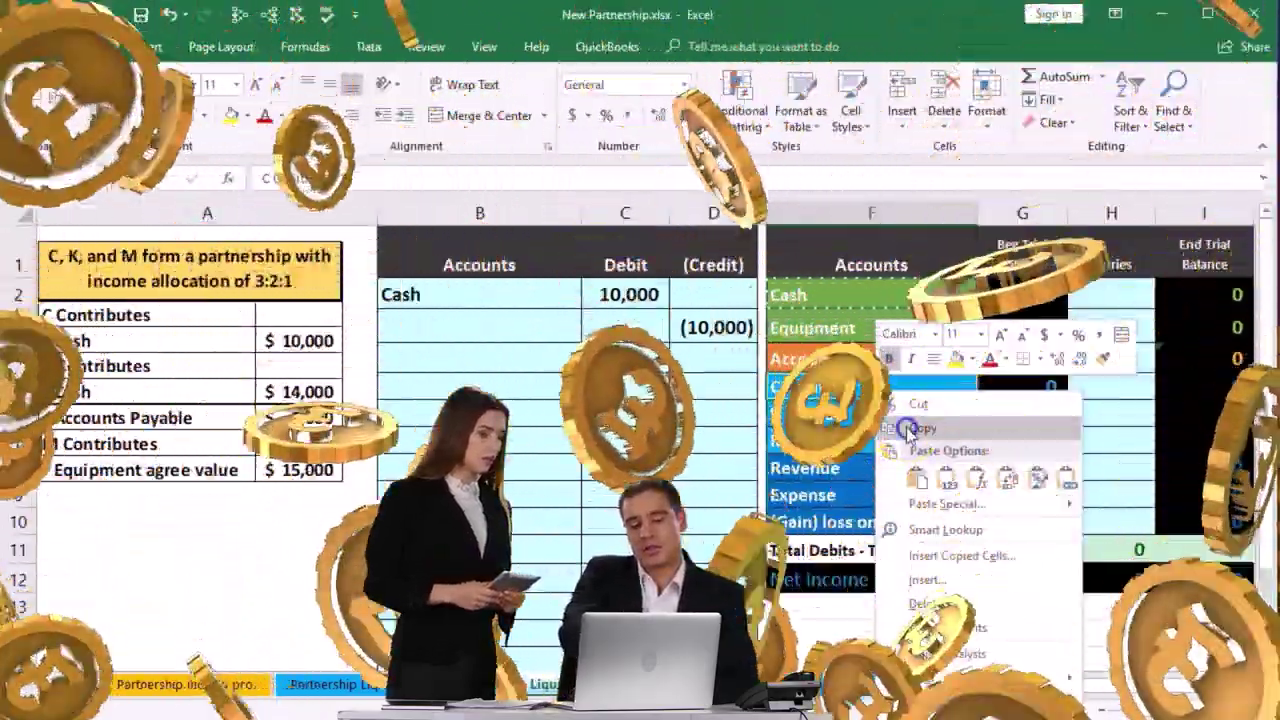
left_click(903, 425)
left_click(541, 320)
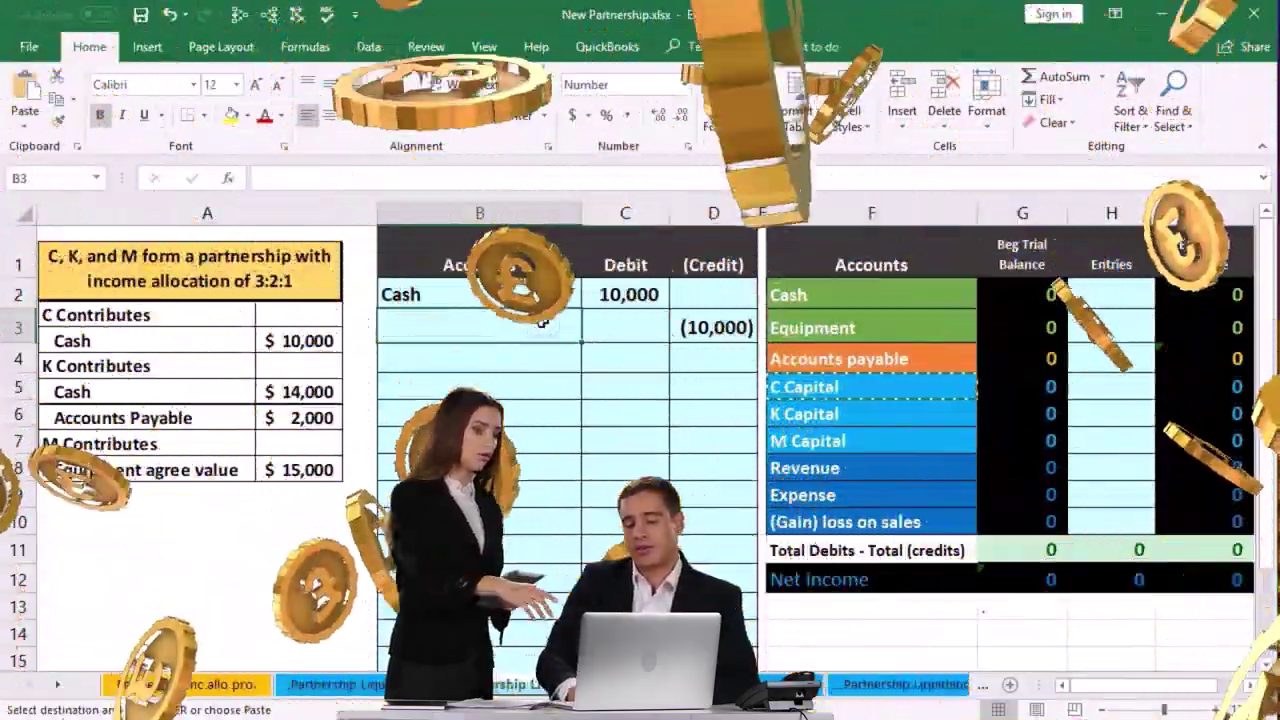
right_click(541, 320)
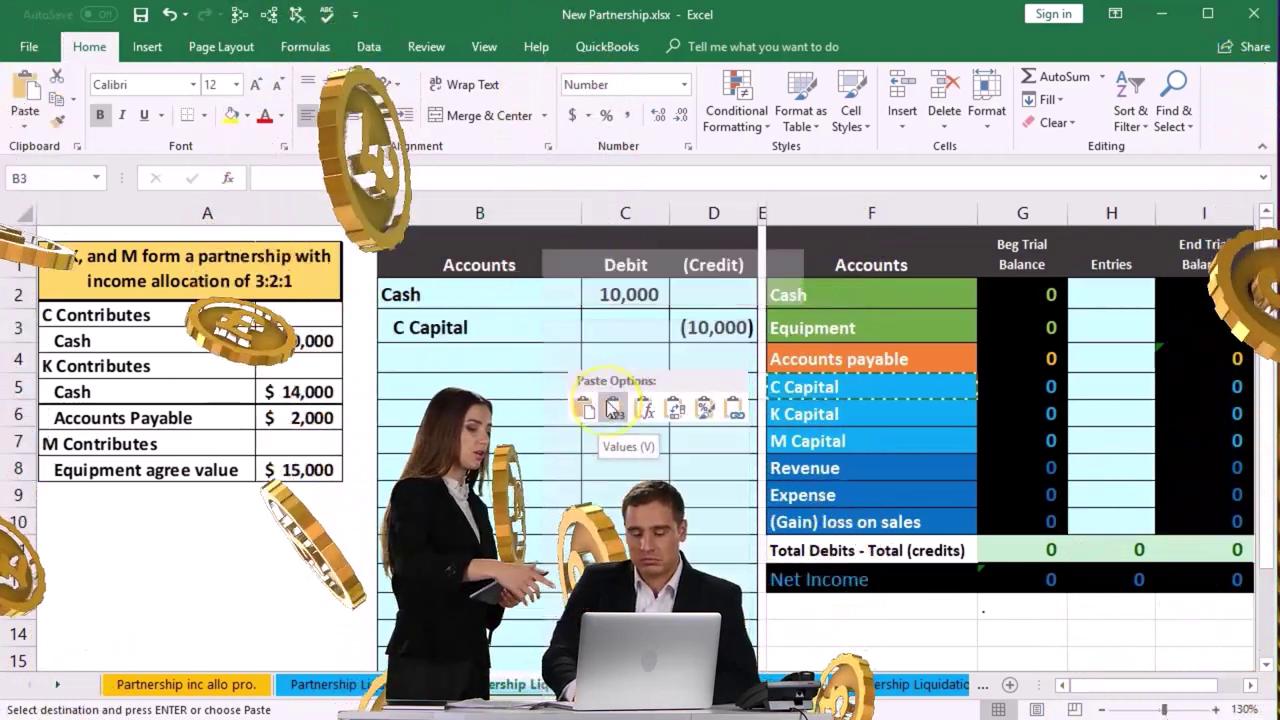
left_click(612, 407)
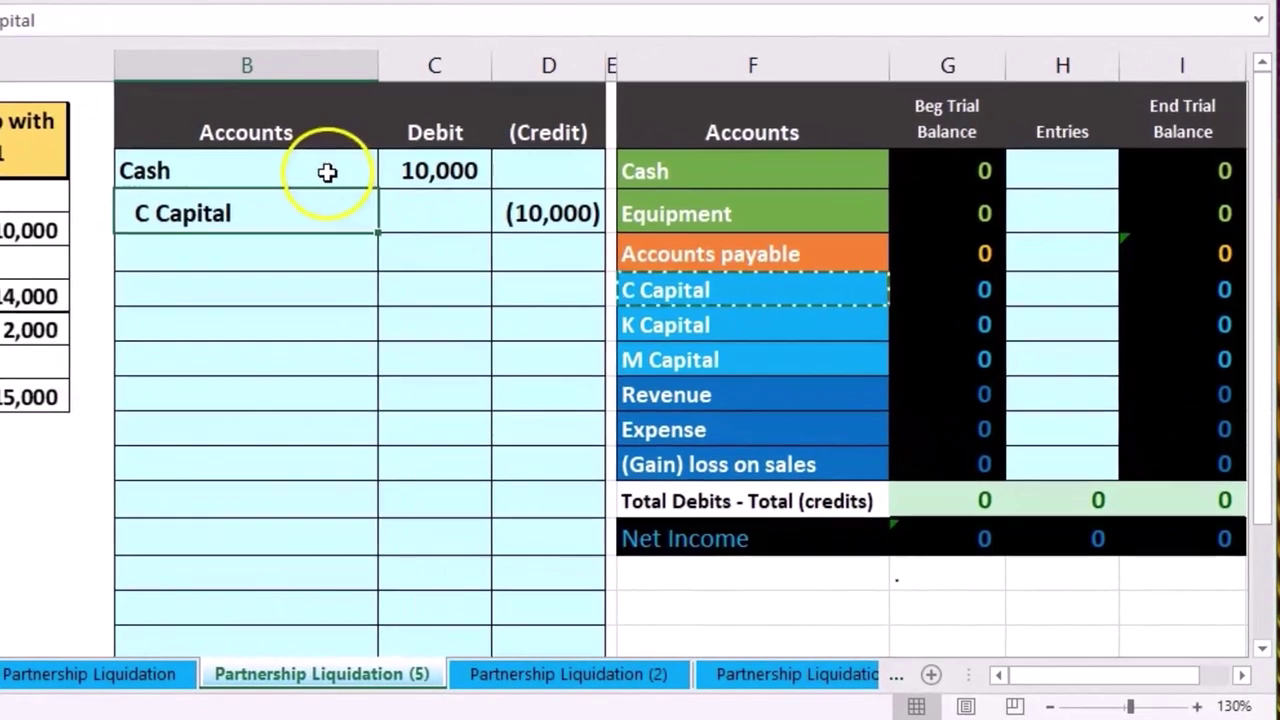
Step: Post the cash debit to the trial balance by entering =C2 in the Cash row of the Entries column
left_click_drag(479, 294, 598, 292)
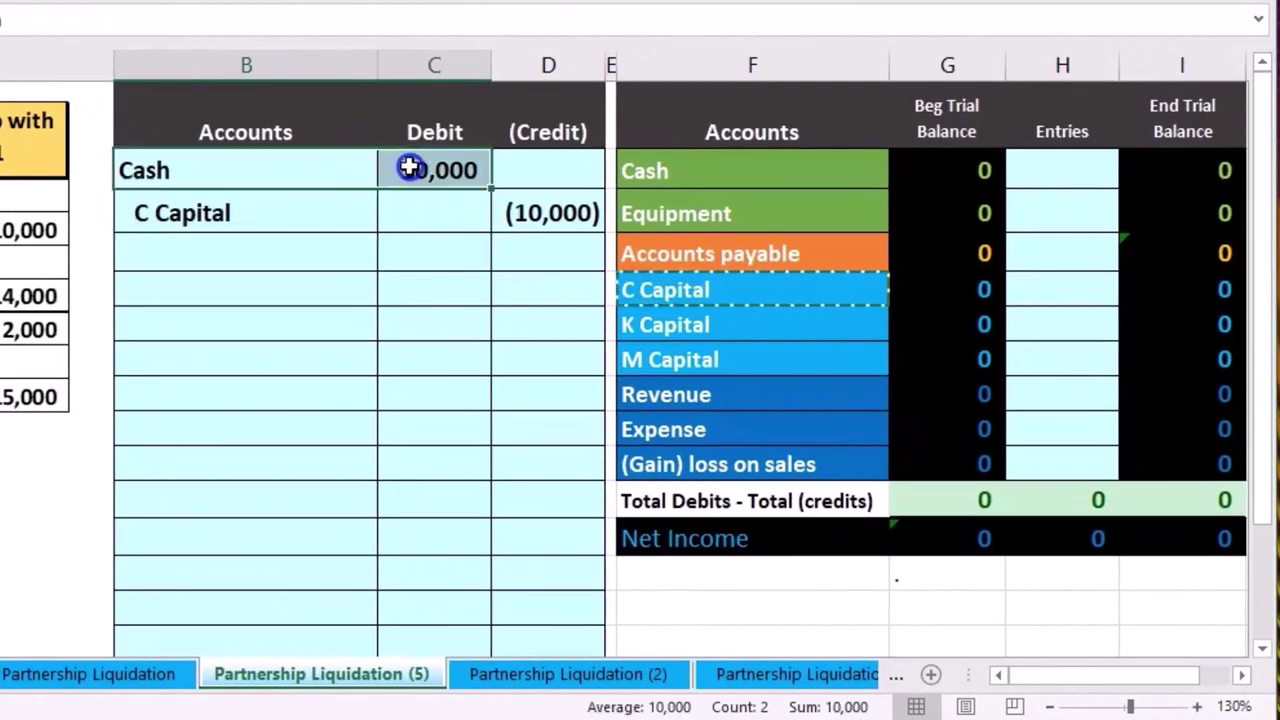
left_click(748, 173)
left_click(1039, 174)
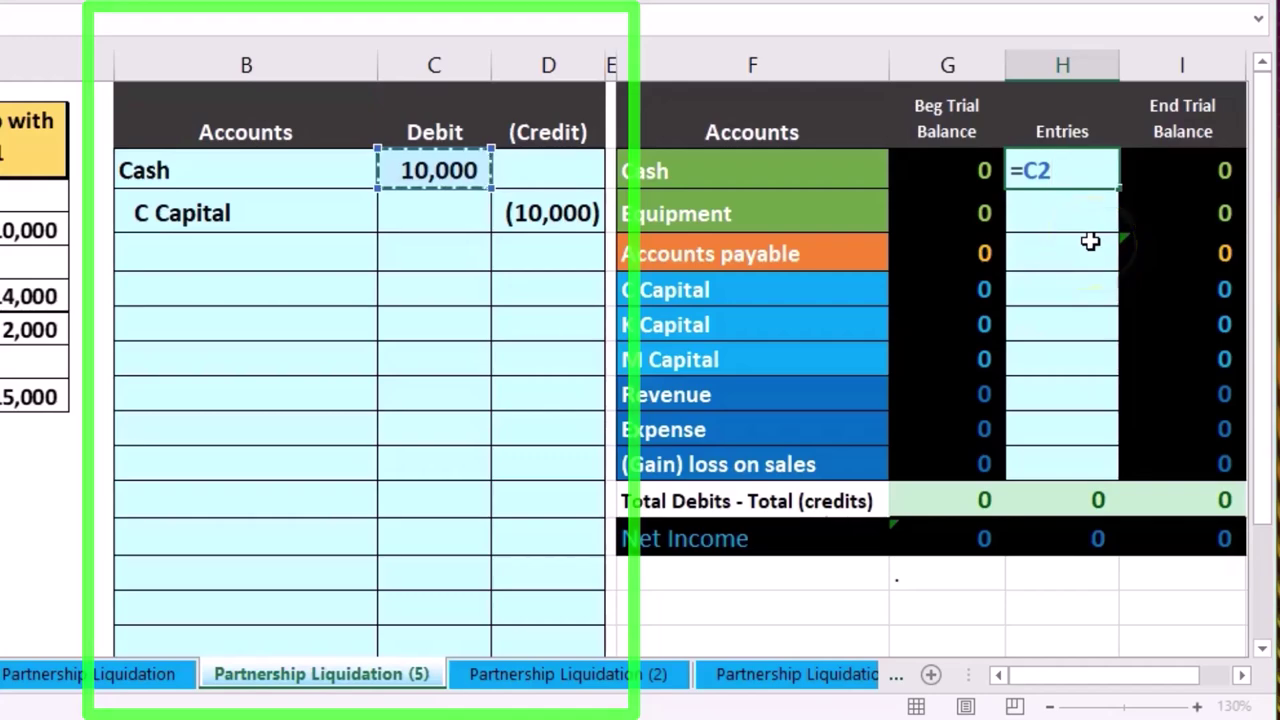
key("Return")
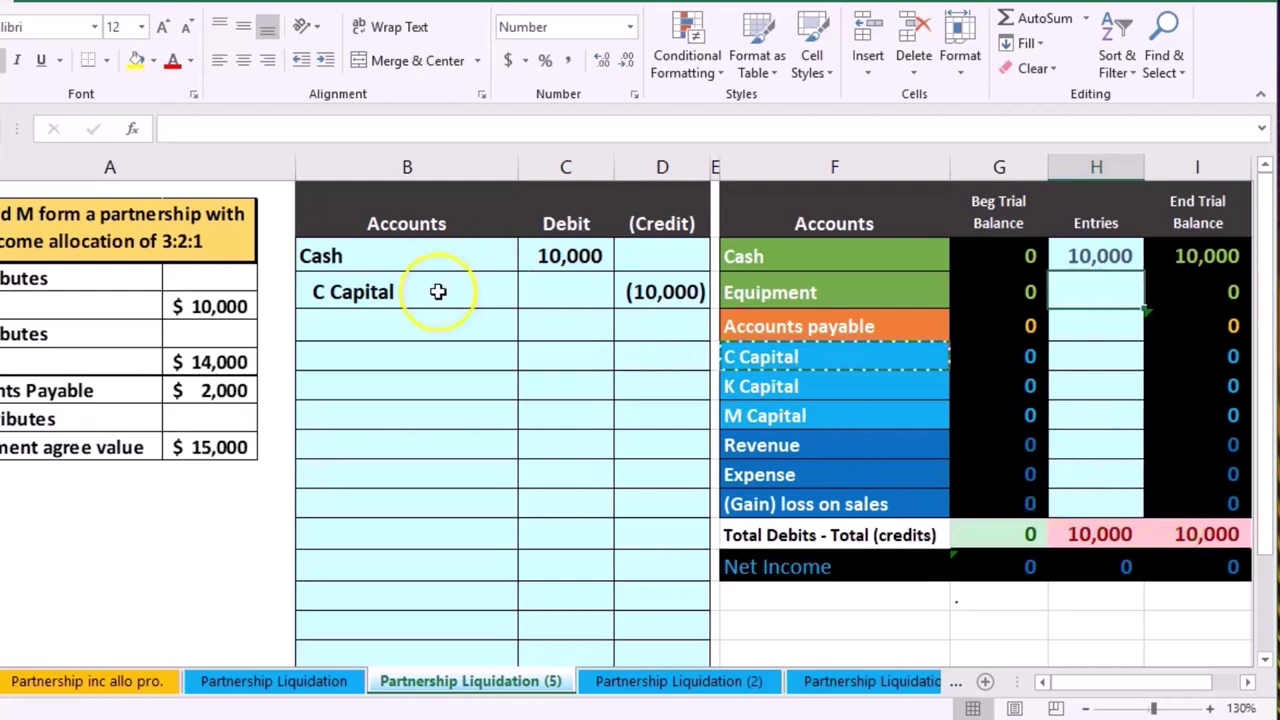
Step: Post the C Capital credit by entering =D3 in H5, and check the ending balances of C Capital, Cash and Net Income
left_click_drag(438, 291, 639, 288)
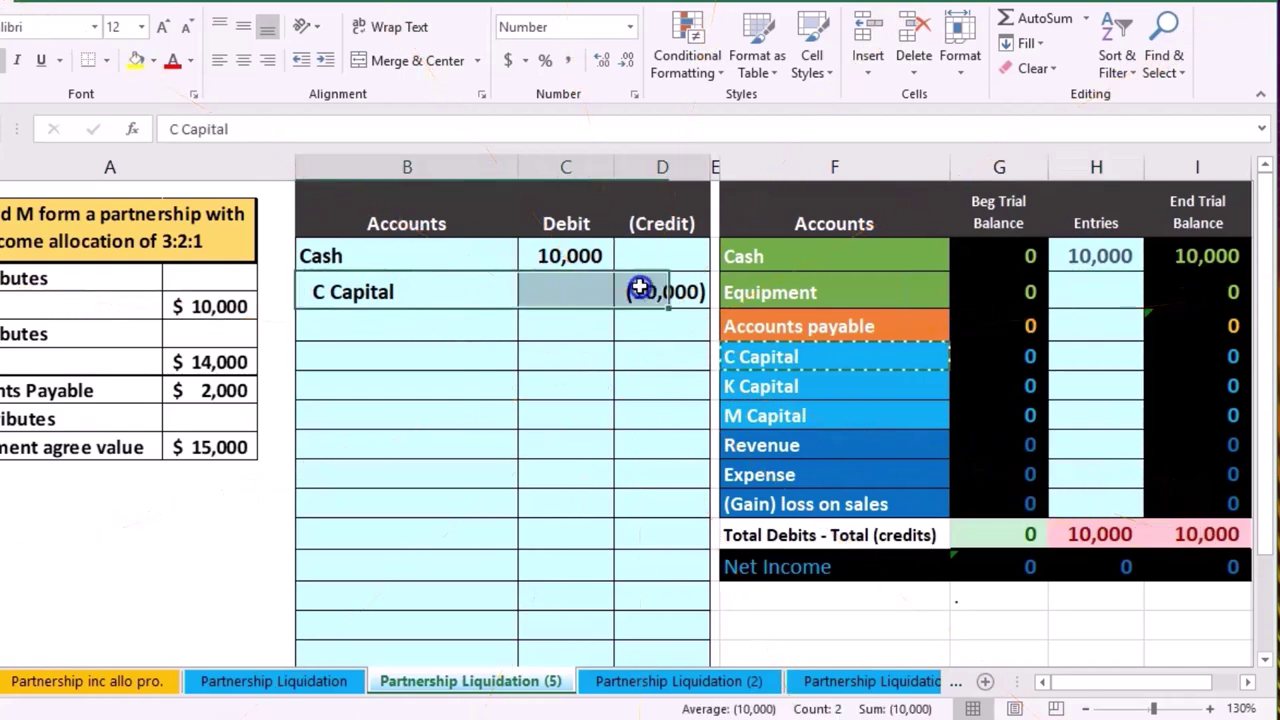
left_click(833, 357)
left_click(1096, 357)
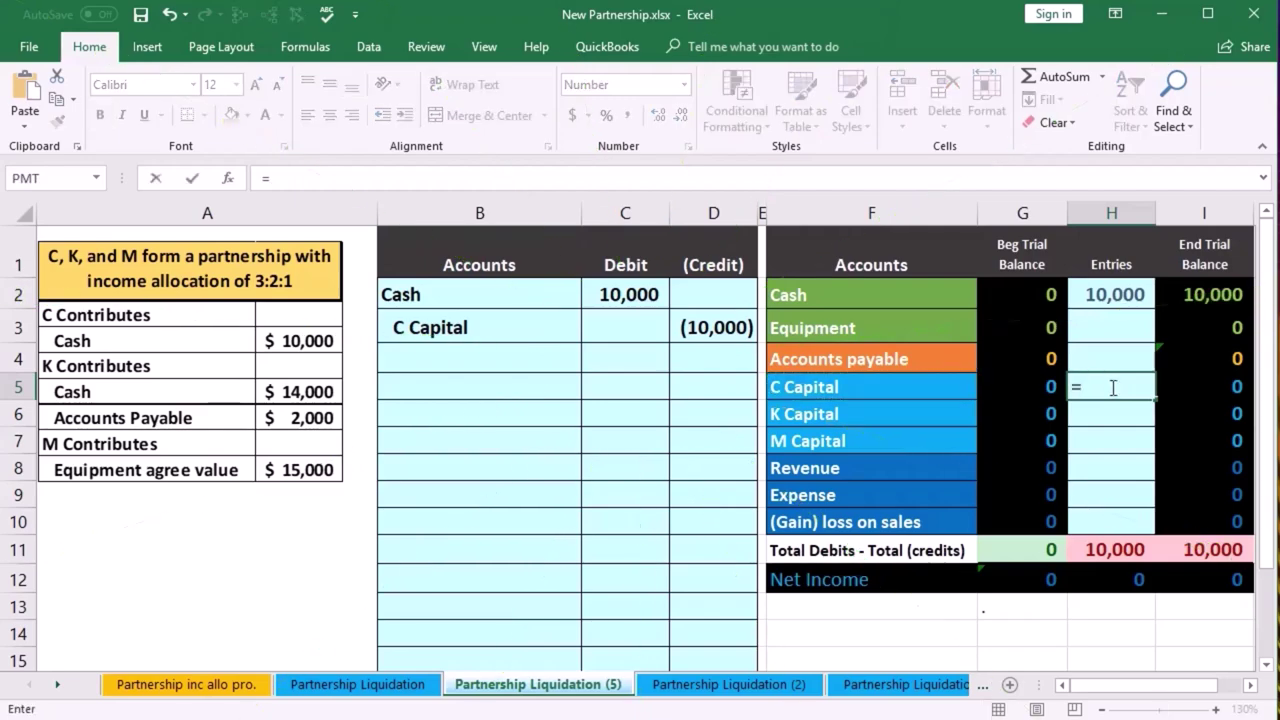
left_click(1113, 388)
type("=")
left_click(714, 327)
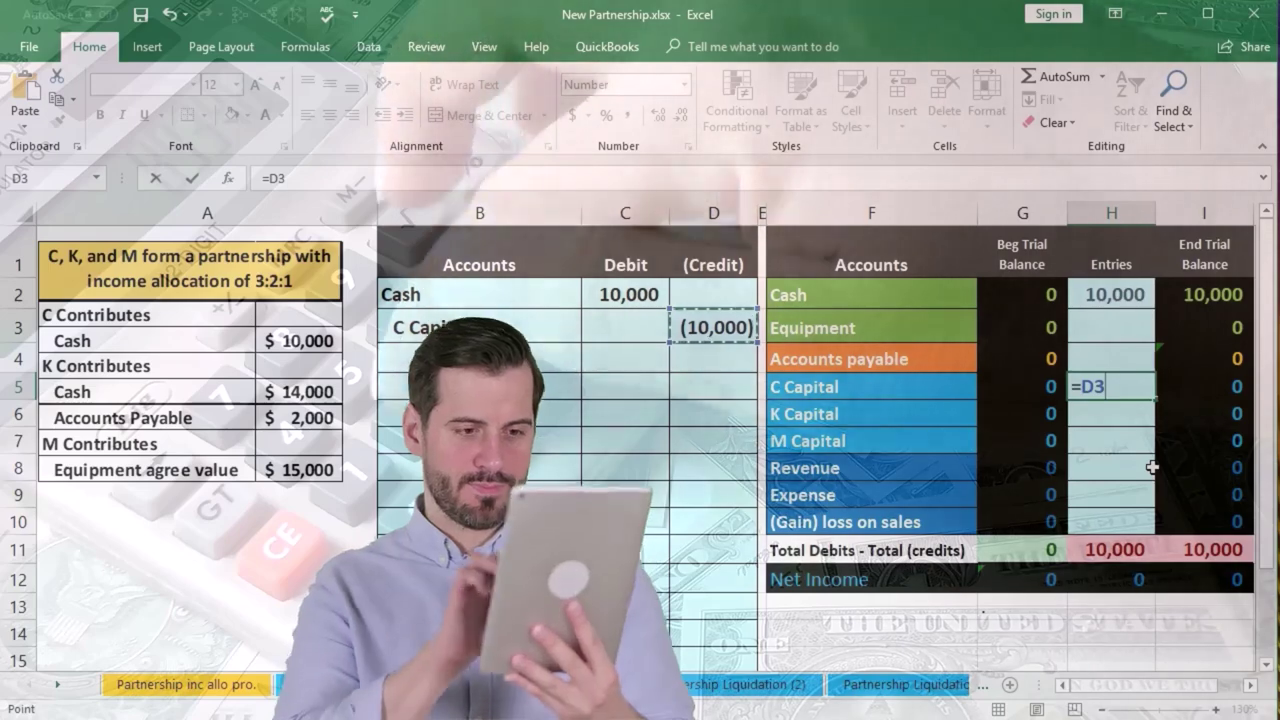
key("Return")
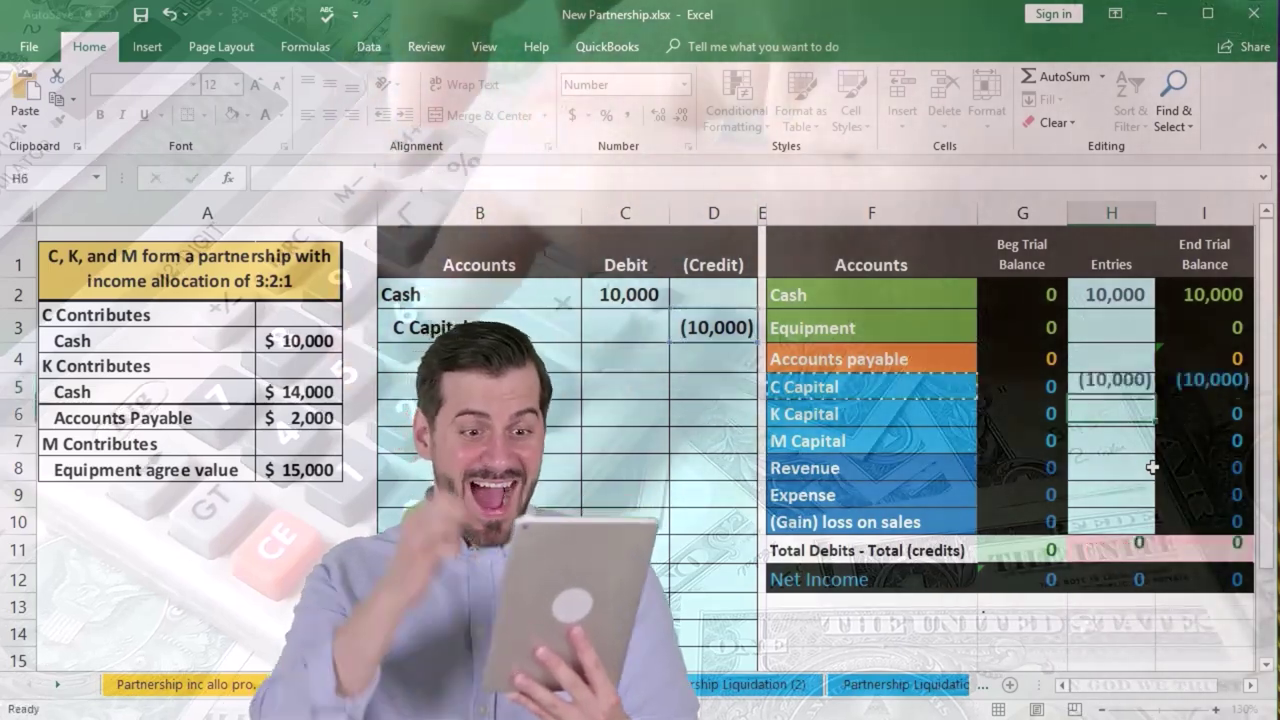
left_click(1208, 388)
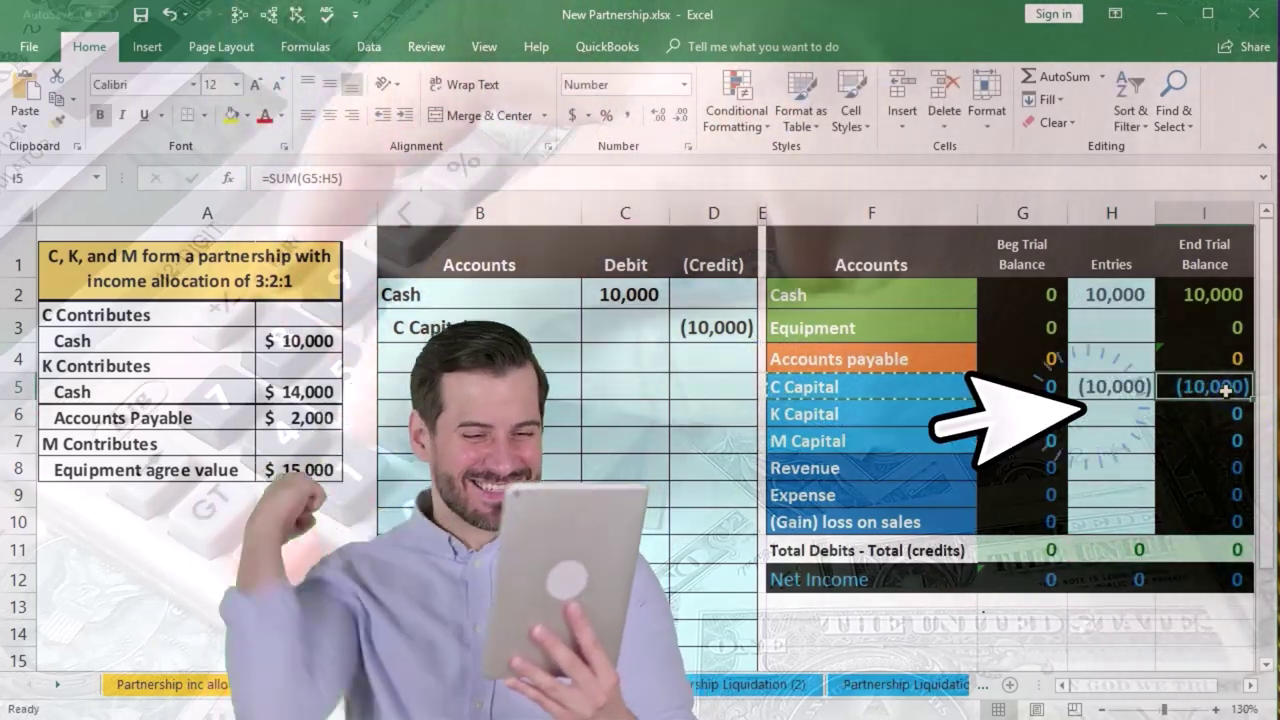
left_click(1205, 295)
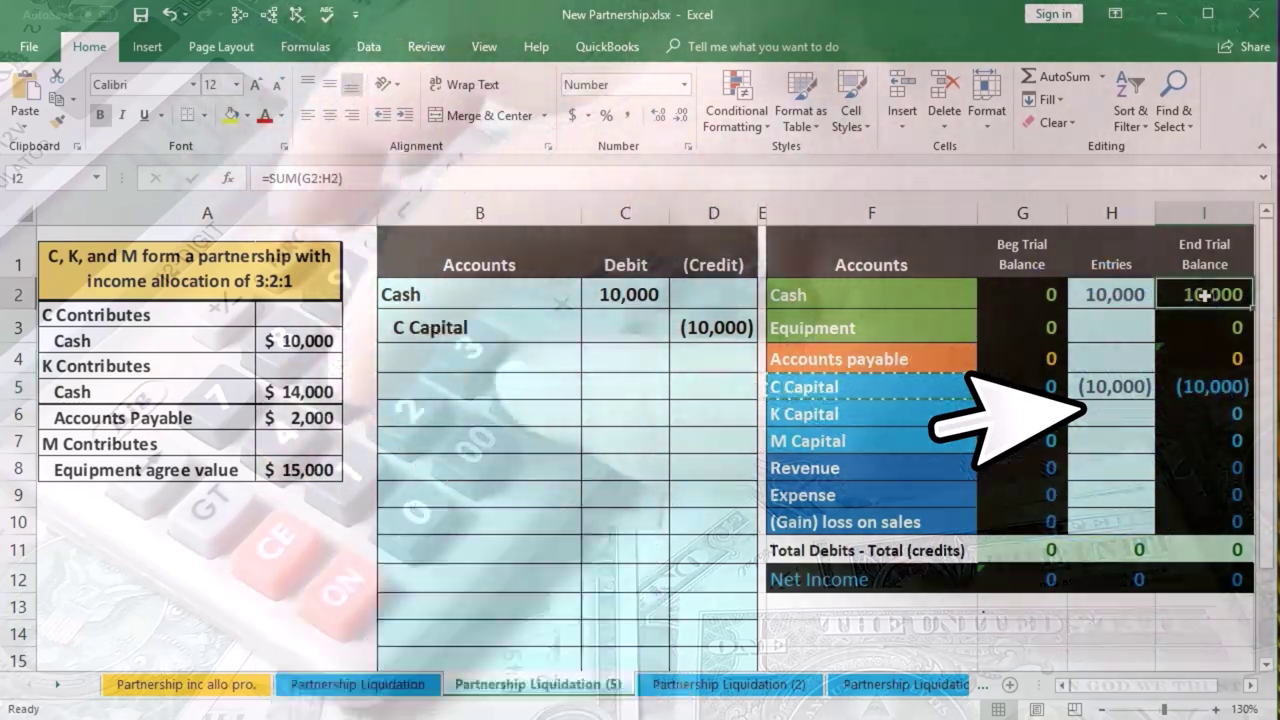
left_click(1208, 386)
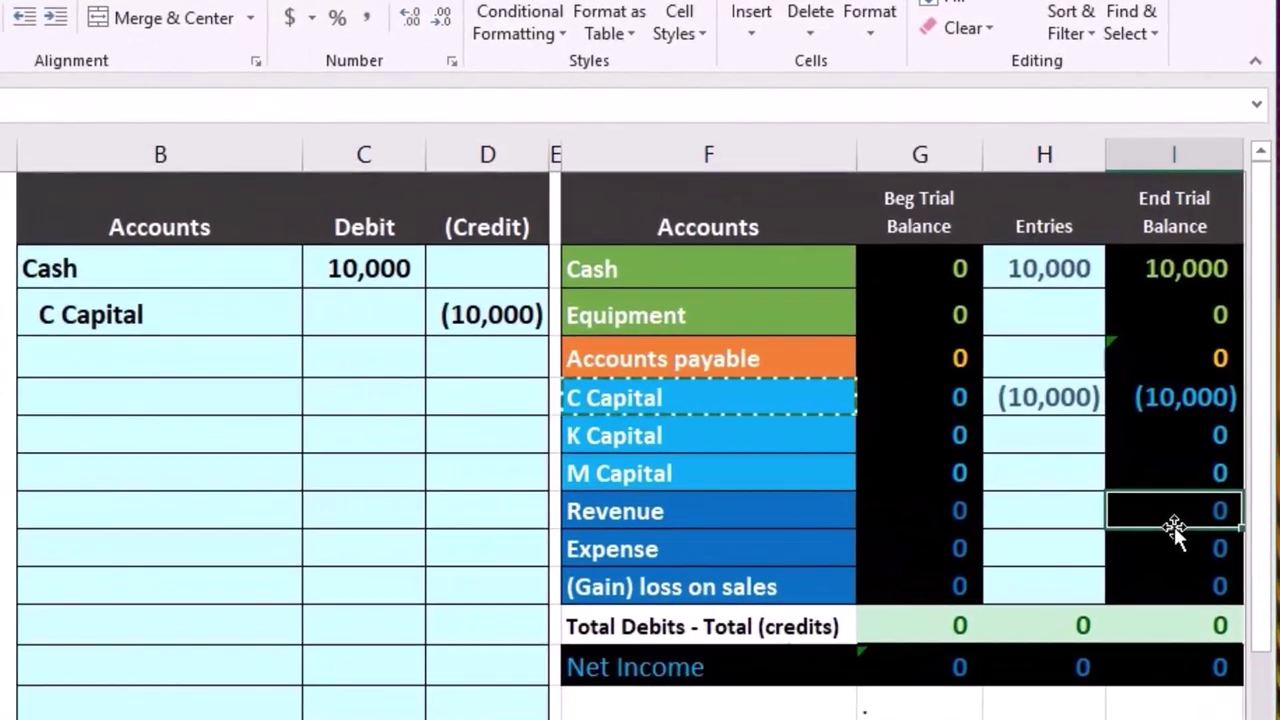
left_click(1169, 655)
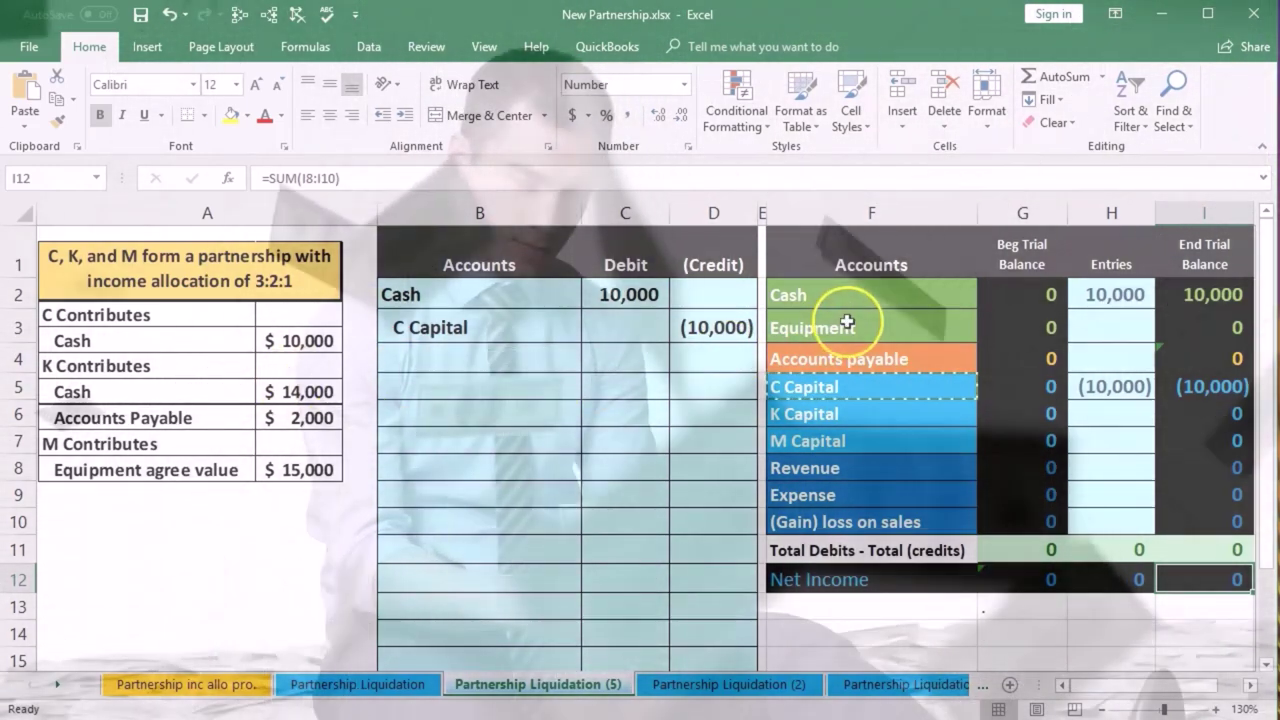
Step: Start K's contribution entry by pasting the Cash account name into B5 as values and entering a 14,000 debit in C5
right_click(857, 294)
left_click(880, 329)
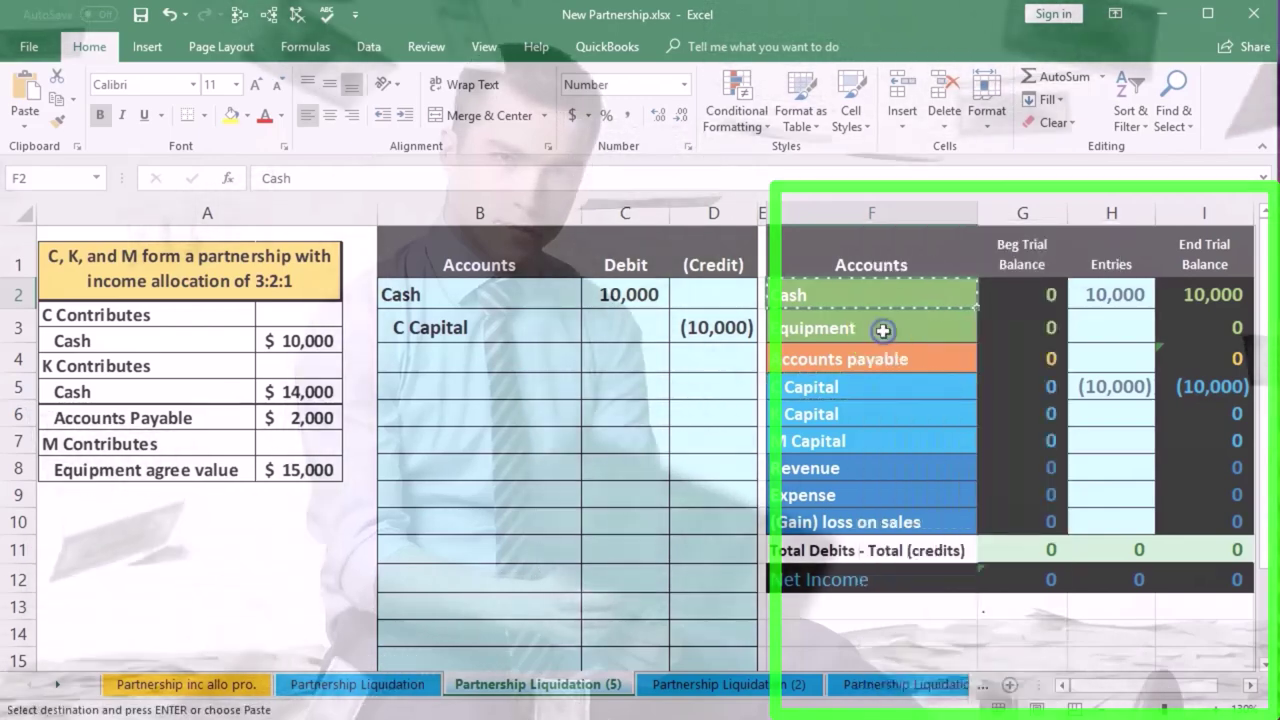
right_click(470, 387)
left_click(545, 482)
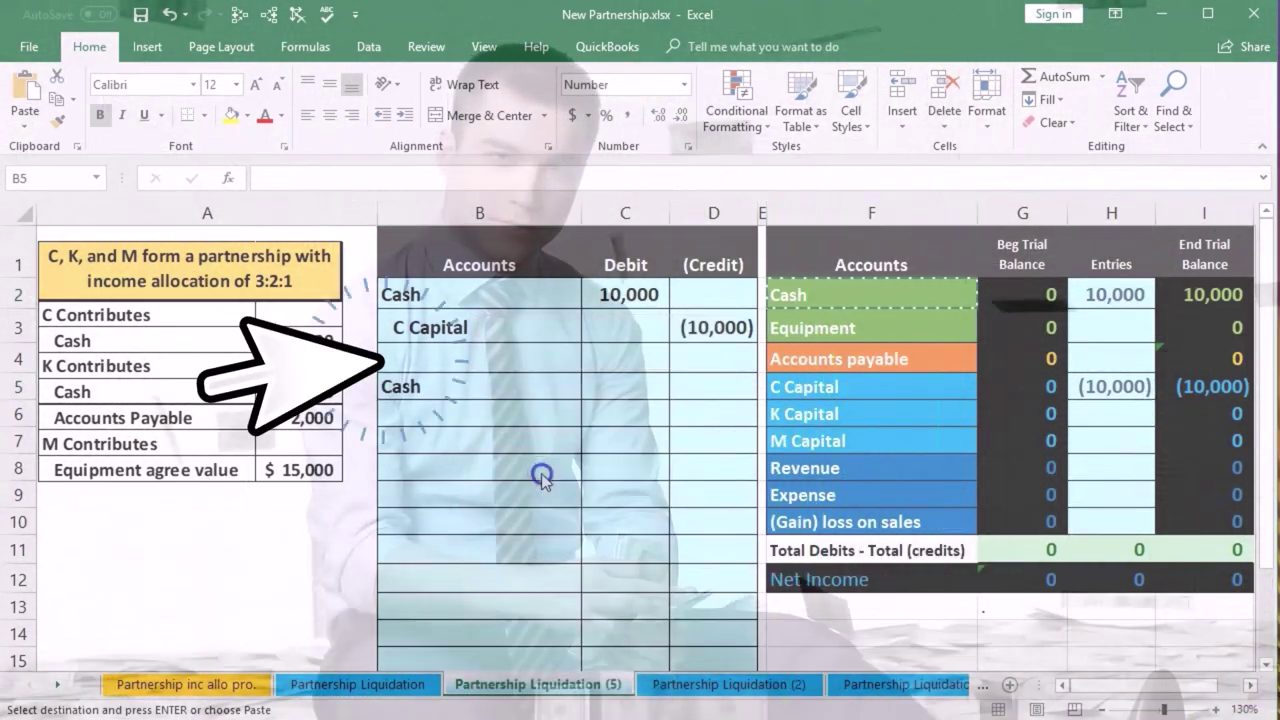
left_click(607, 388)
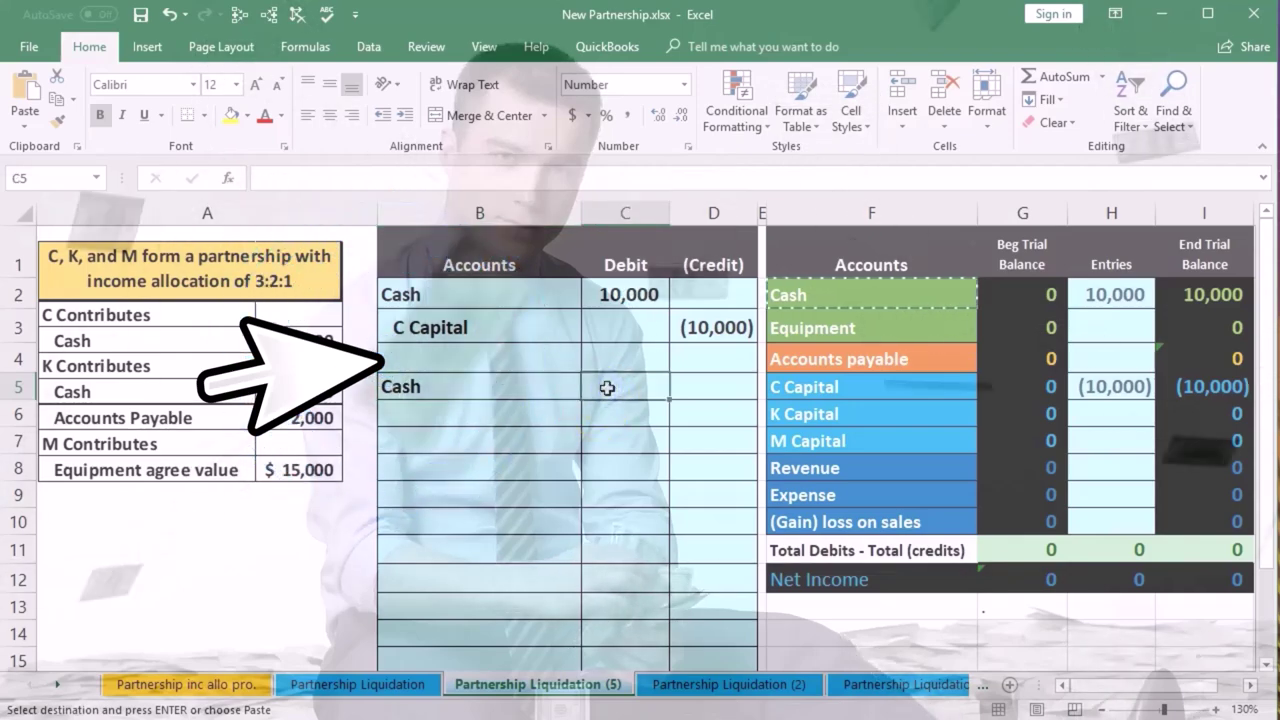
type("1400")
key("Return")
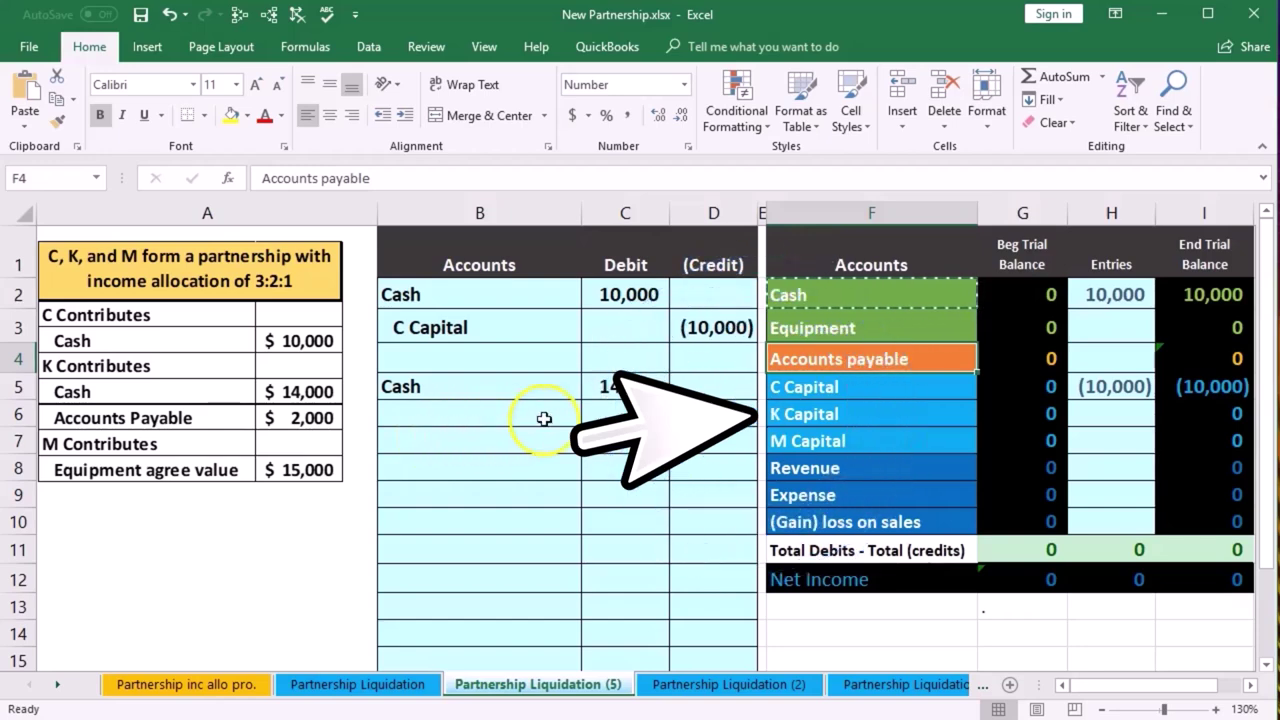
Step: Copy the Accounts payable name into B6 as values and enter a credit of -2,000 in D6
right_click(827, 362)
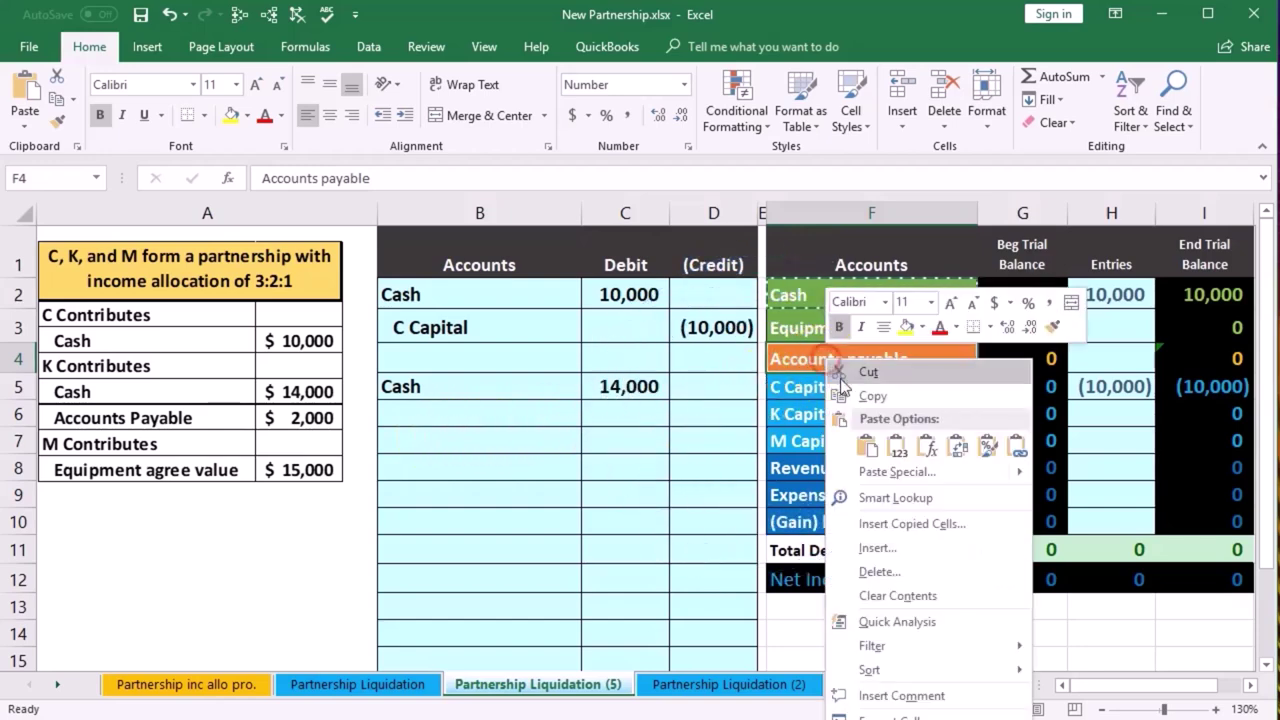
left_click(866, 396)
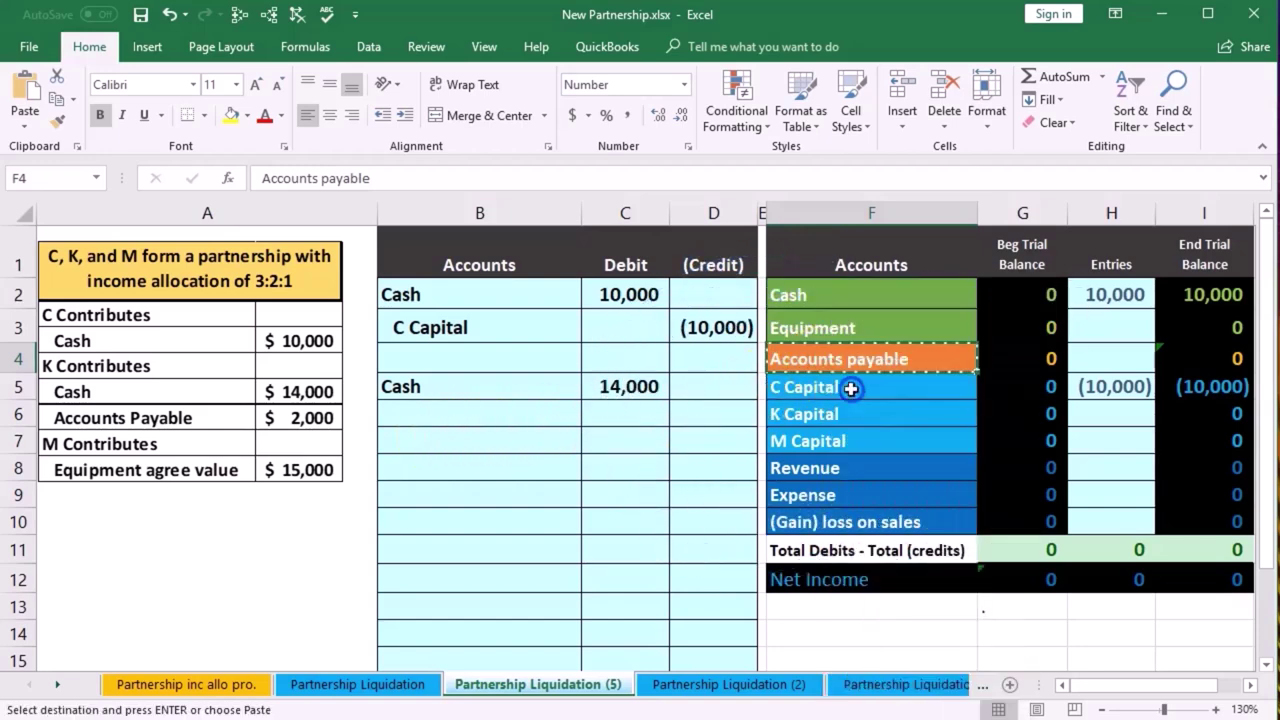
right_click(484, 411)
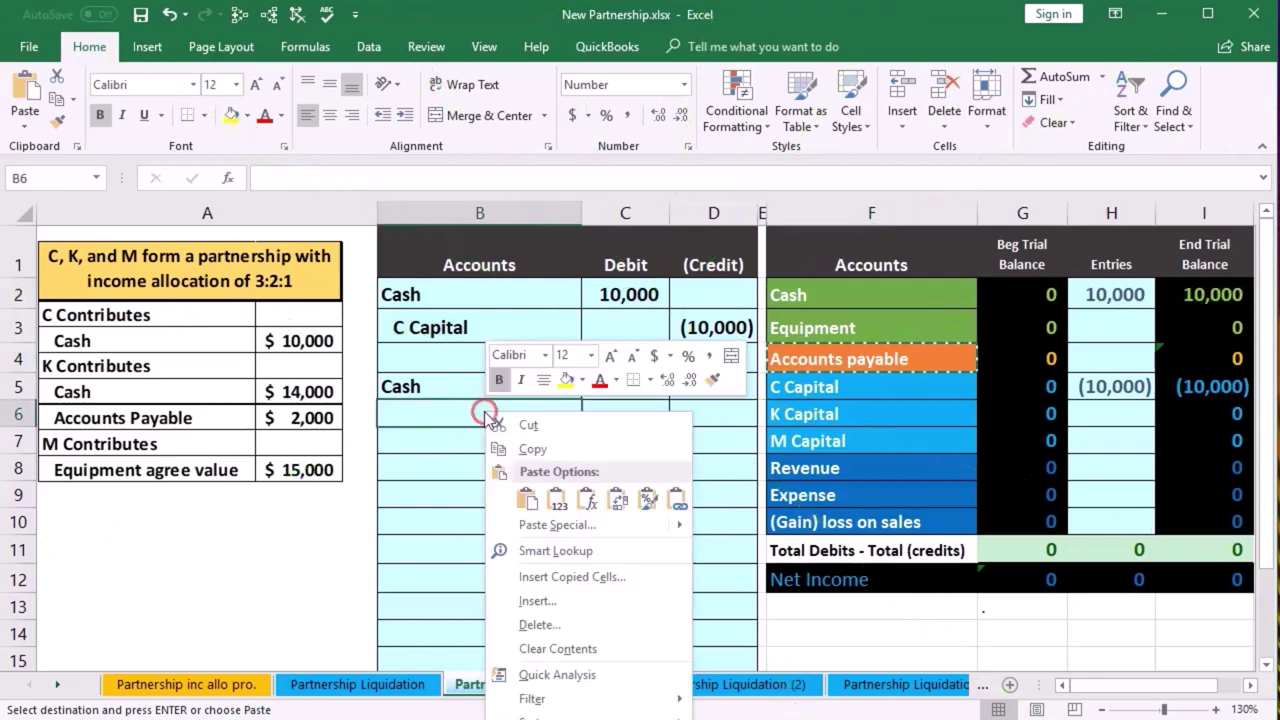
left_click(555, 490)
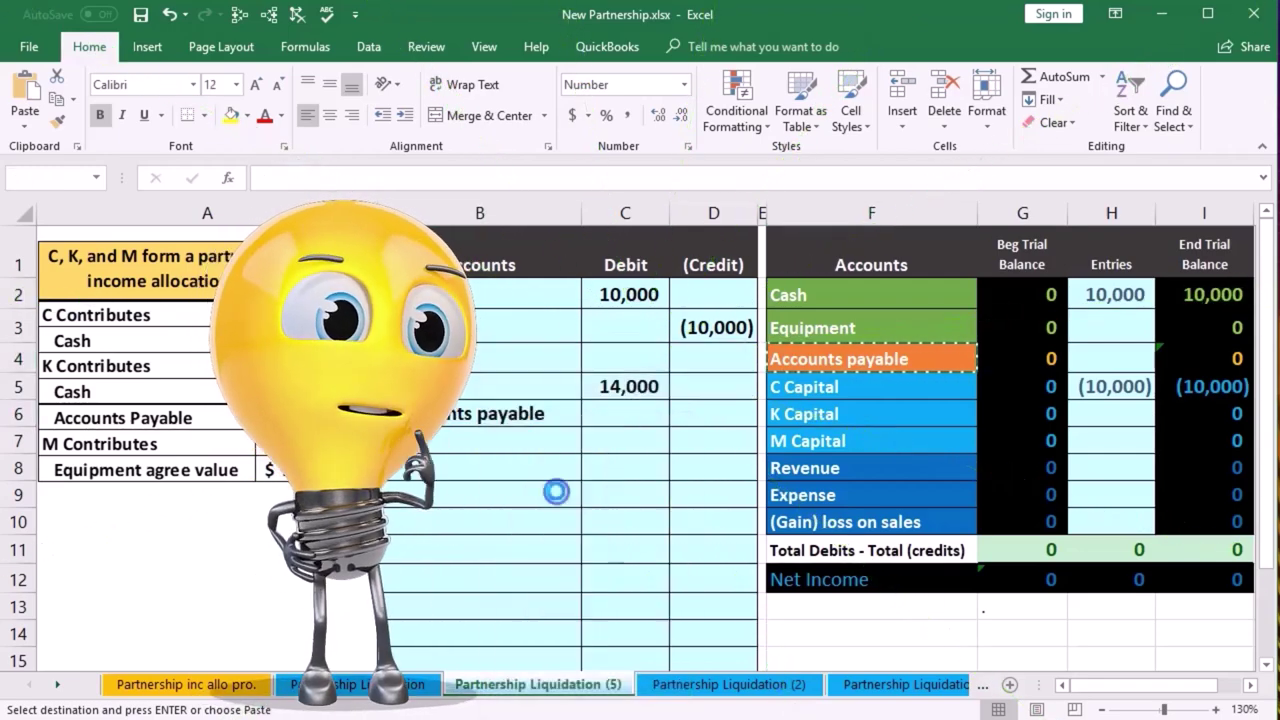
left_click(725, 412)
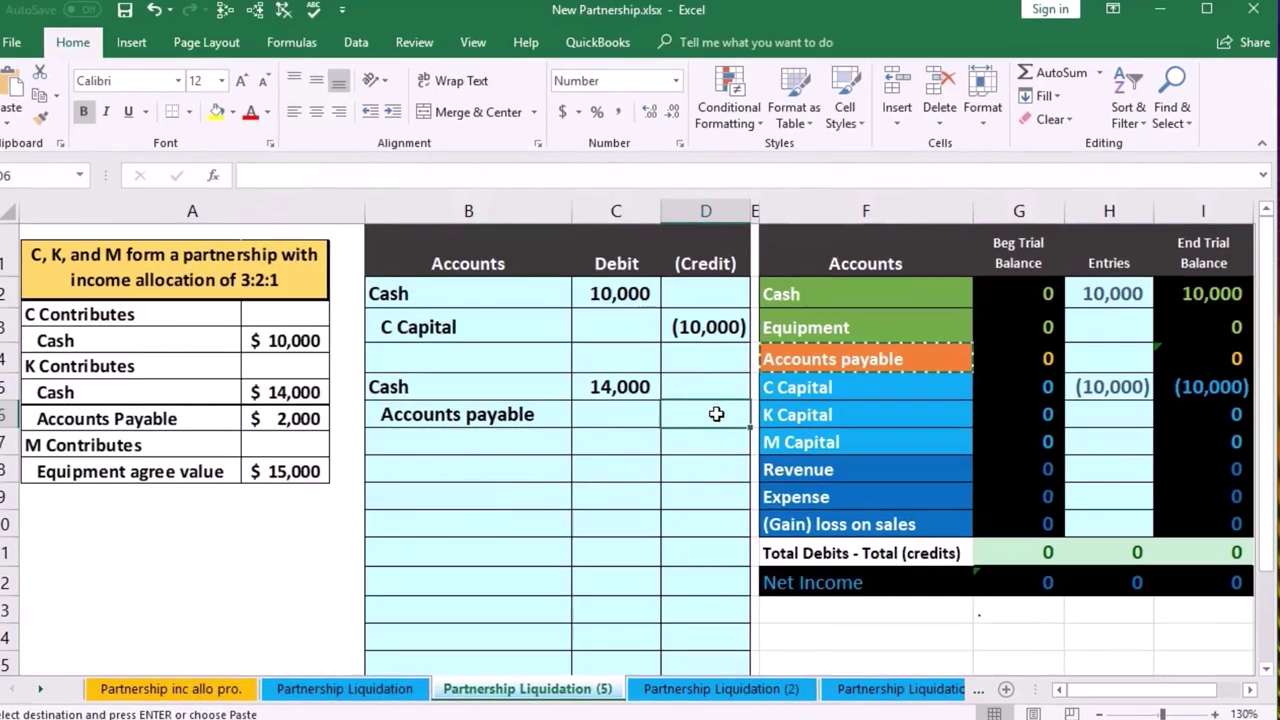
type("-20")
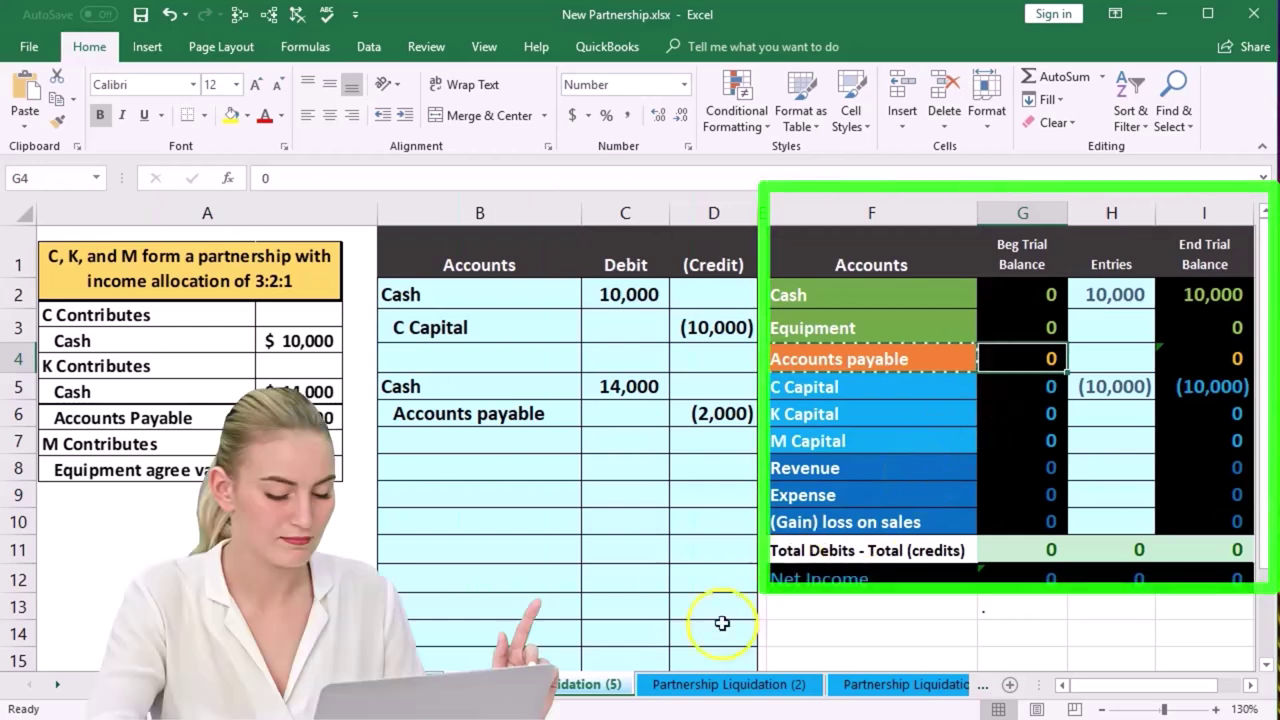
Step: Copy the K Capital account name into B7 as values, below the Accounts payable line of K's entry
left_click(834, 415)
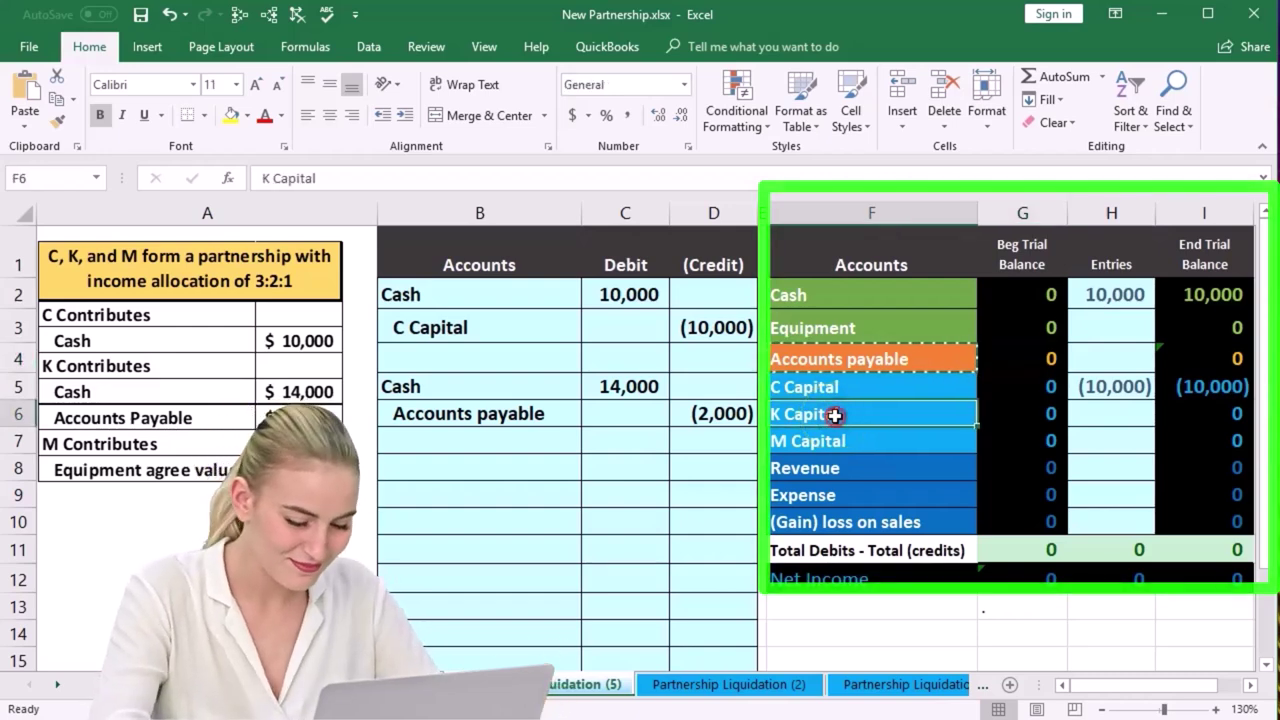
right_click(834, 415)
left_click(868, 451)
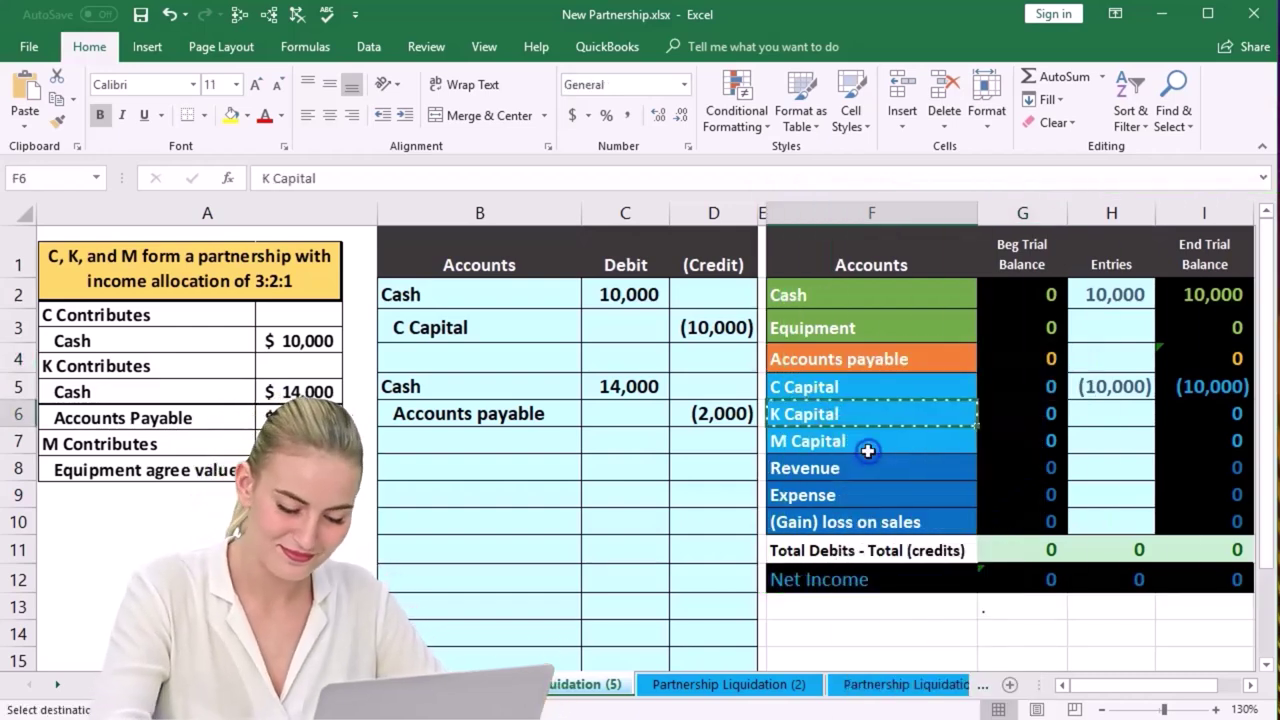
left_click(528, 442)
right_click(528, 442)
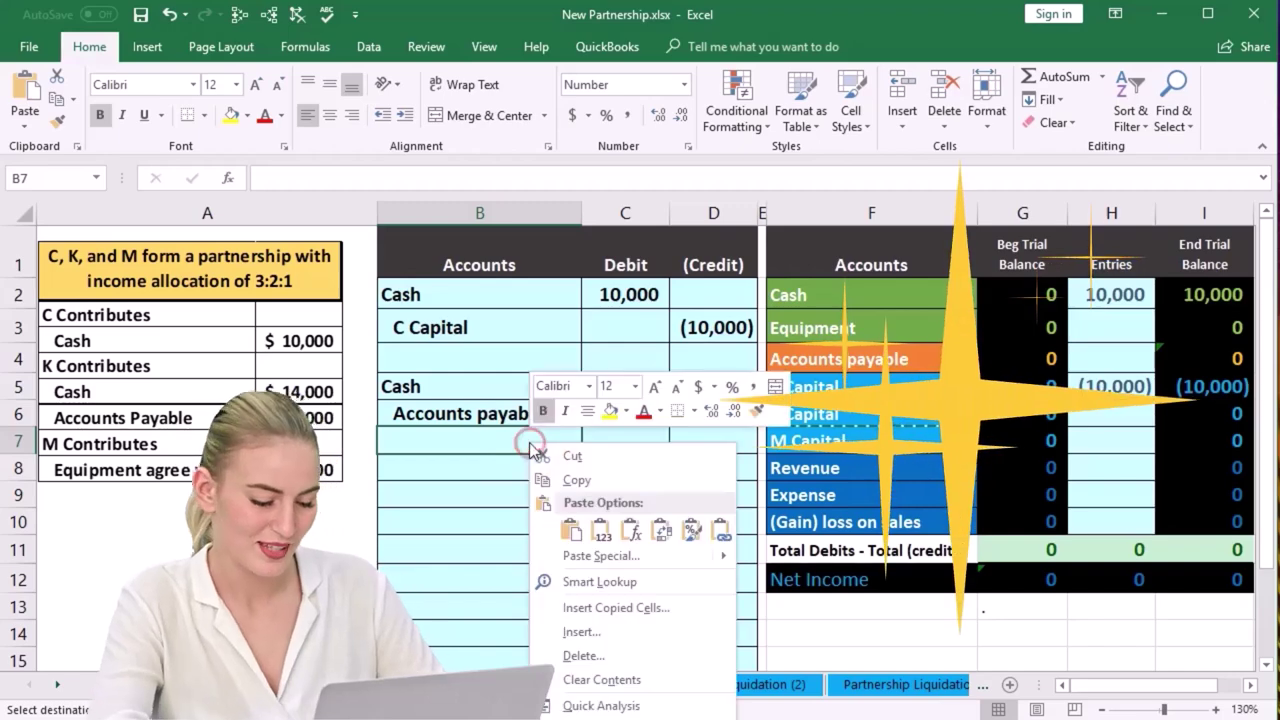
left_click(601, 532)
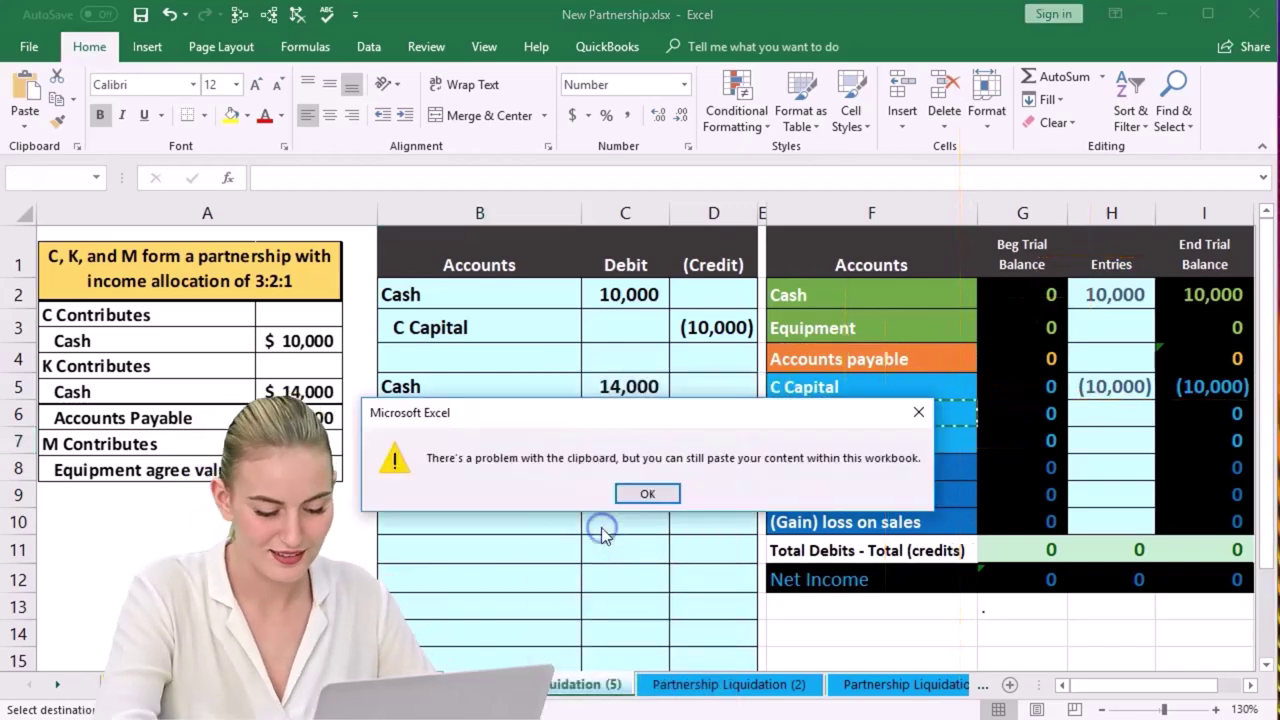
left_click(648, 493)
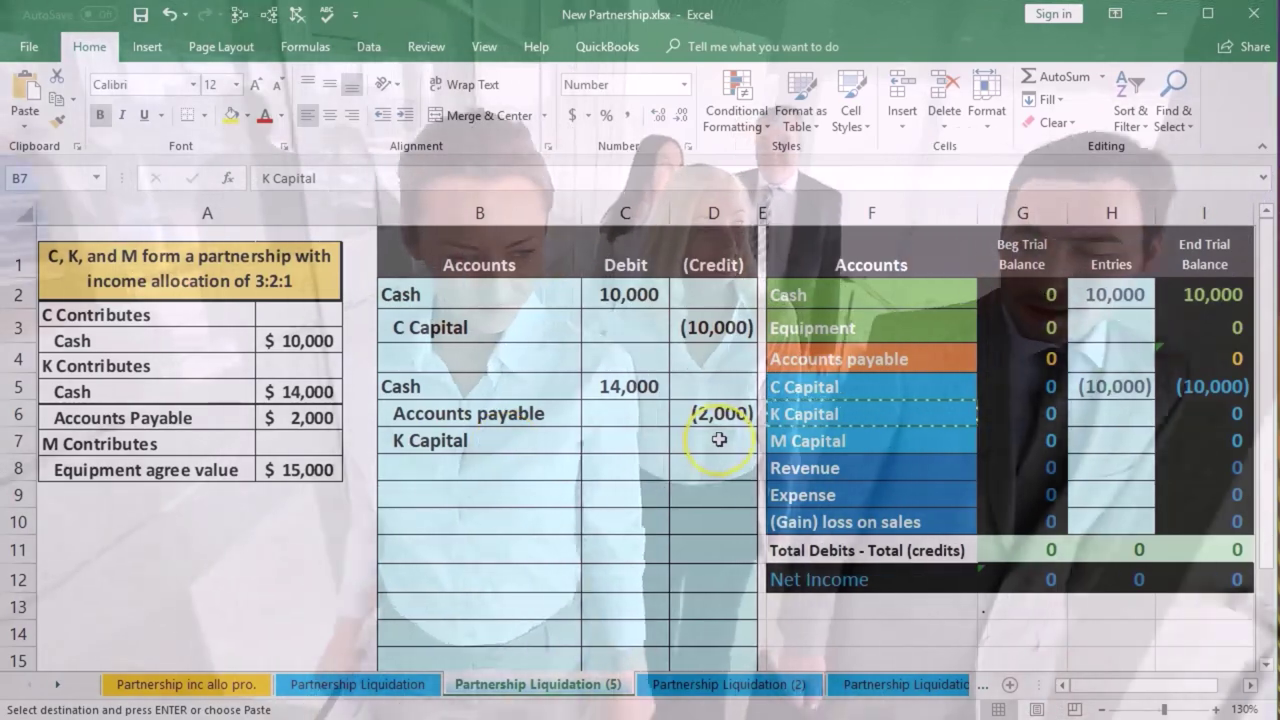
Step: Enter the balancing K Capital credit in D7 as -SUM(C5:D6) and review the lines of K's entry
left_click(720, 438)
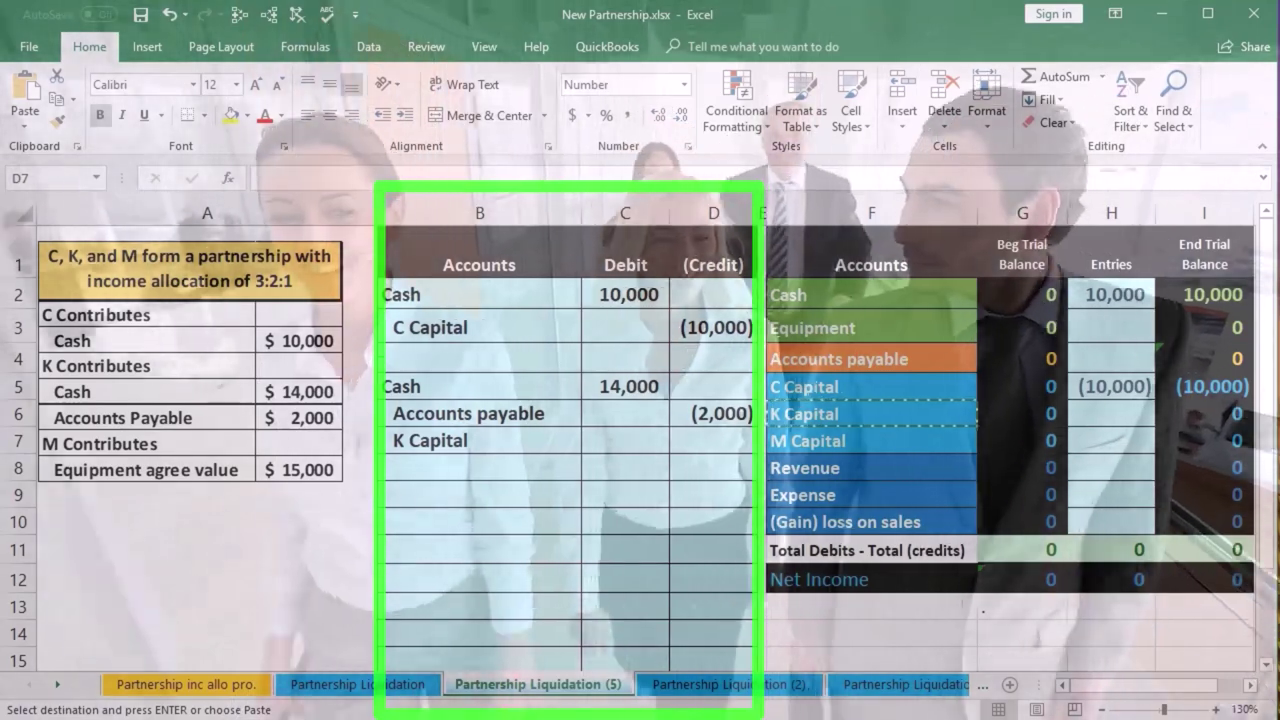
key("Escape")
left_click(480, 494)
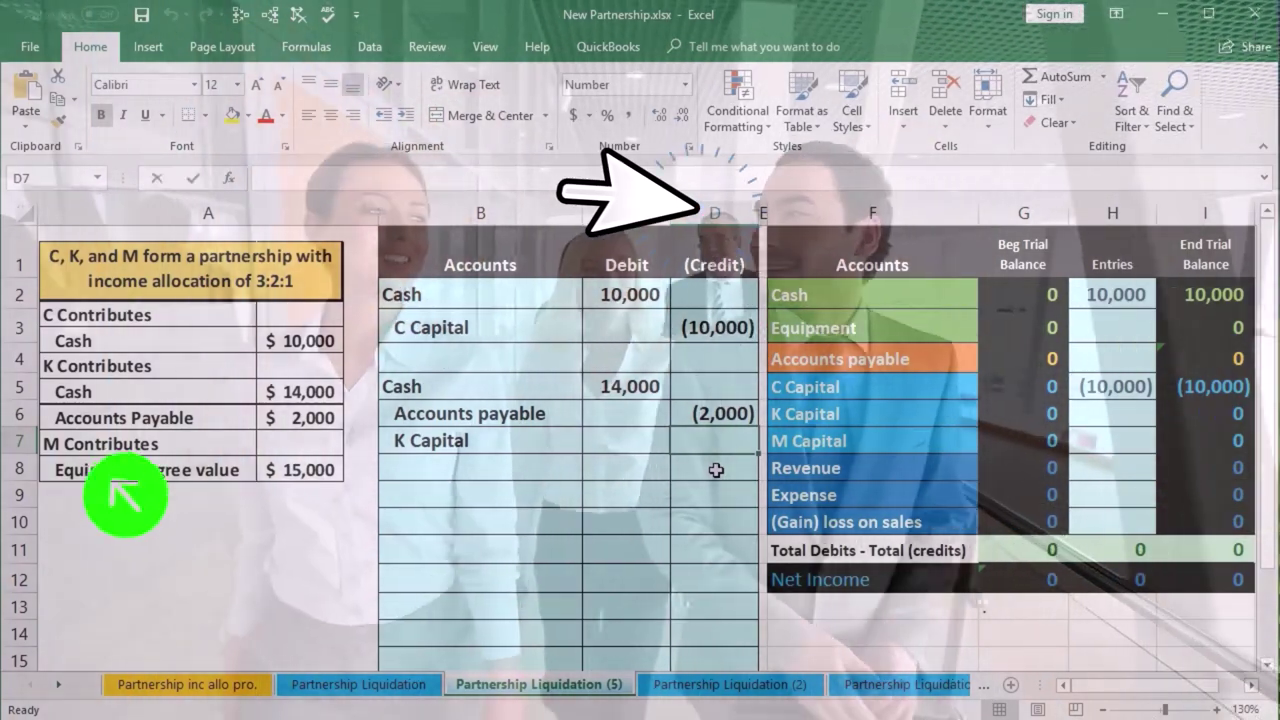
type("-sum")
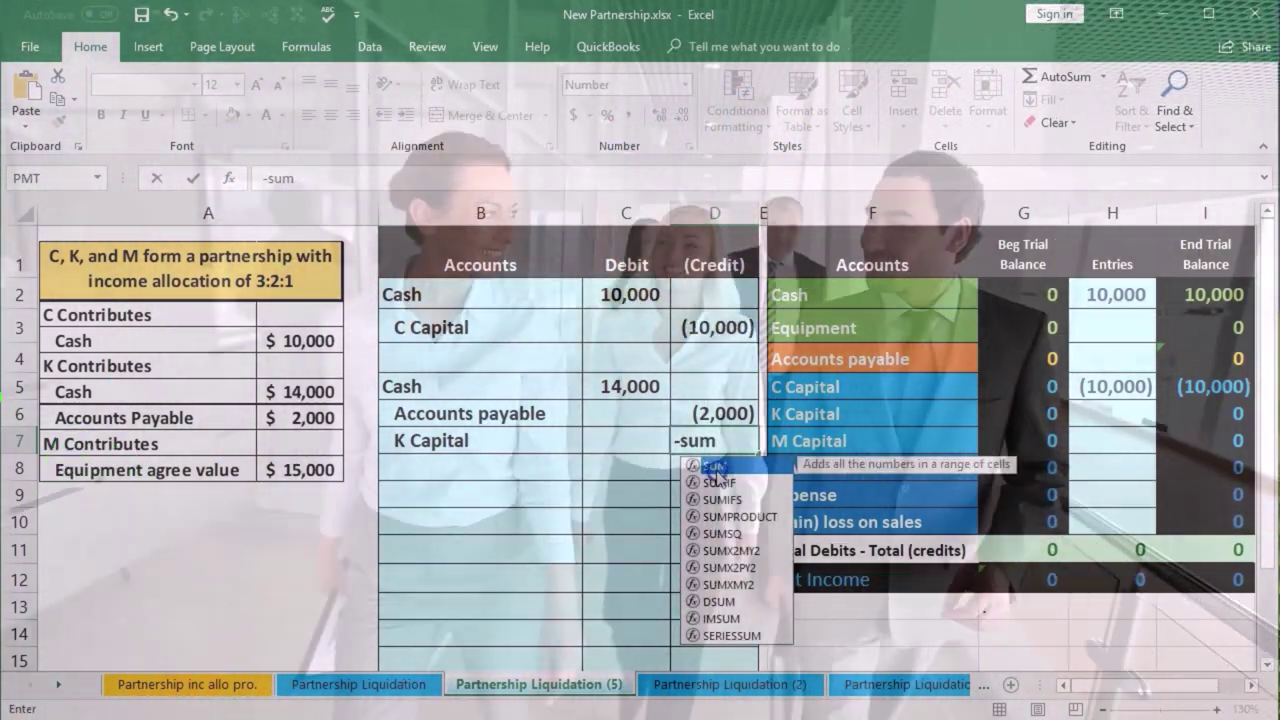
double_click(716, 467)
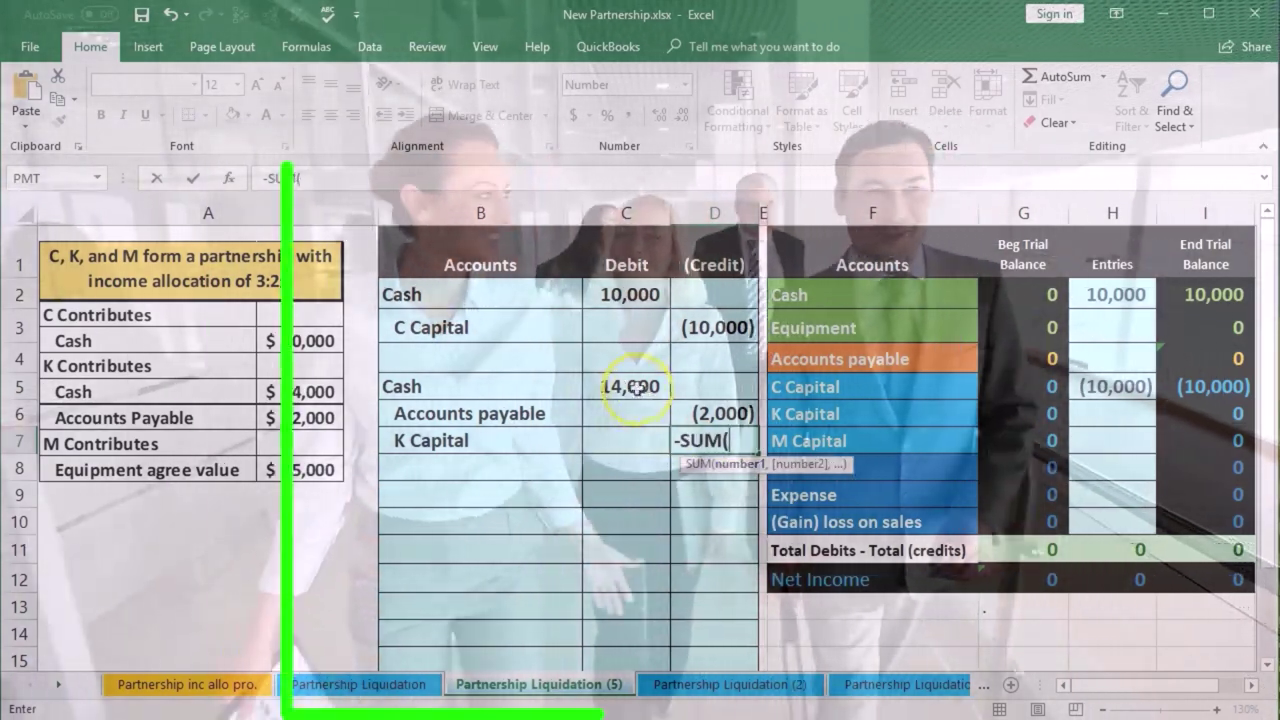
left_click_drag(640, 386, 705, 410)
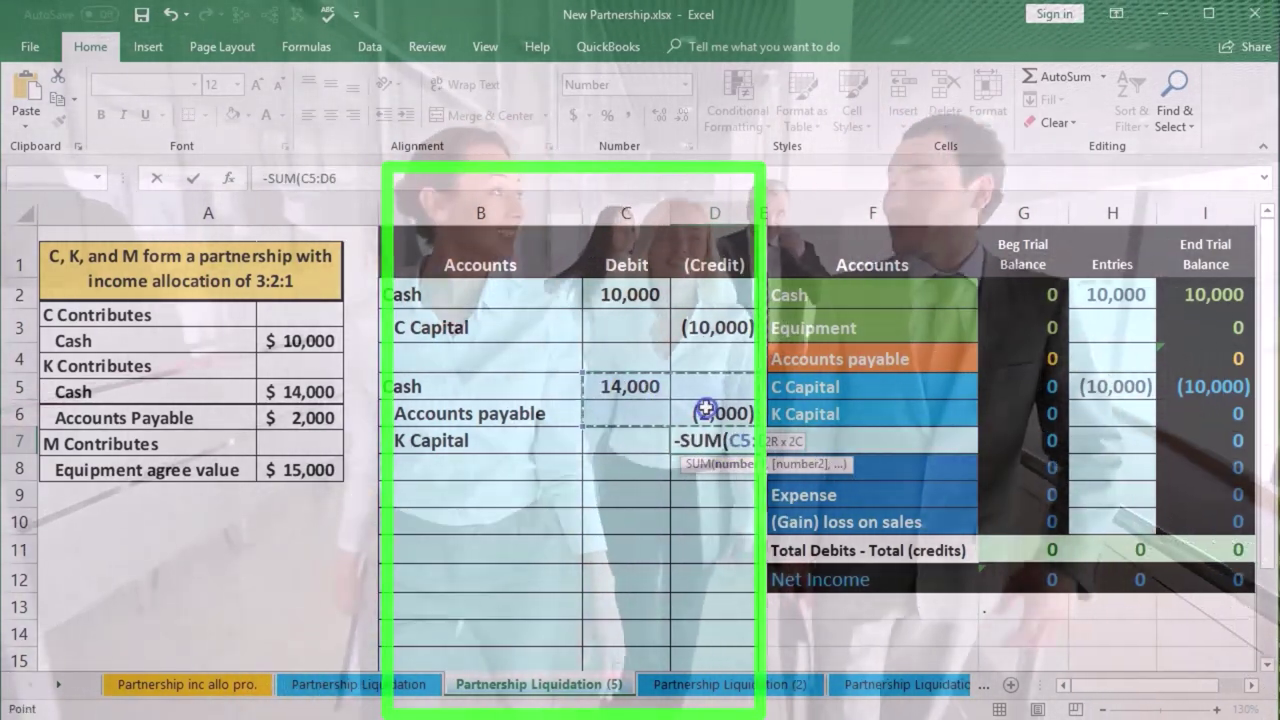
key("Return")
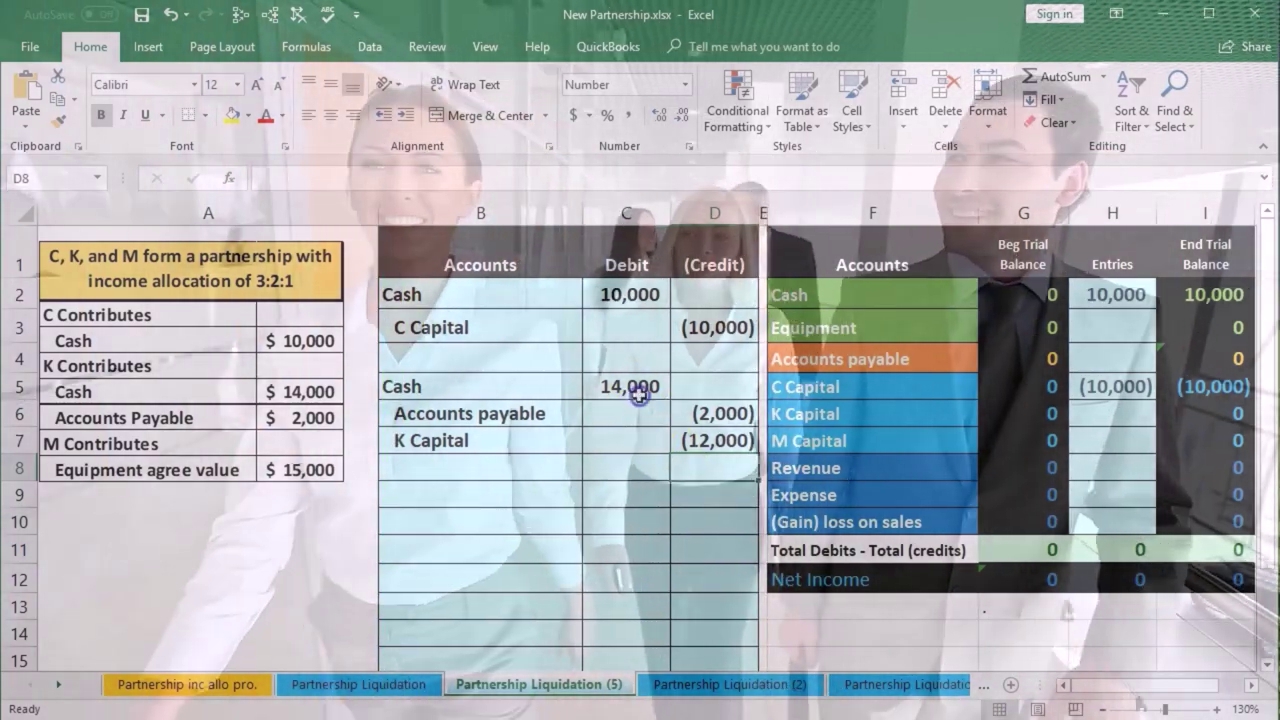
left_click(704, 411)
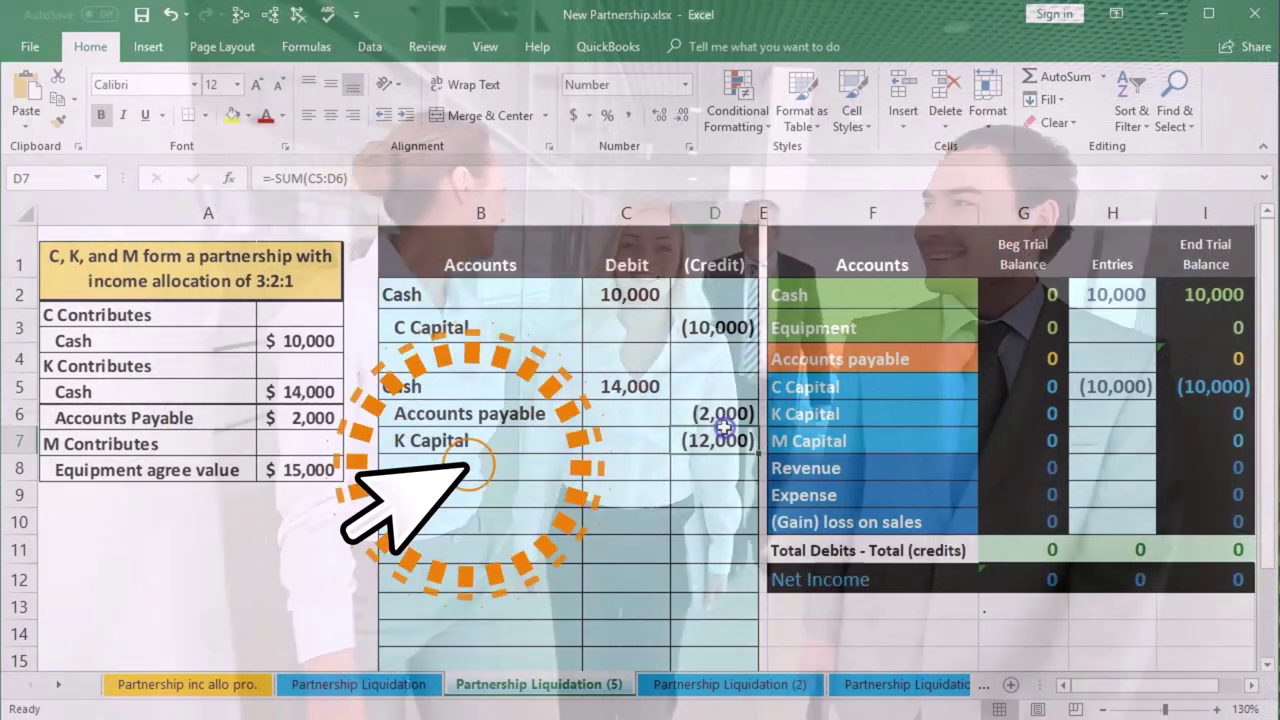
left_click_drag(724, 440, 700, 415)
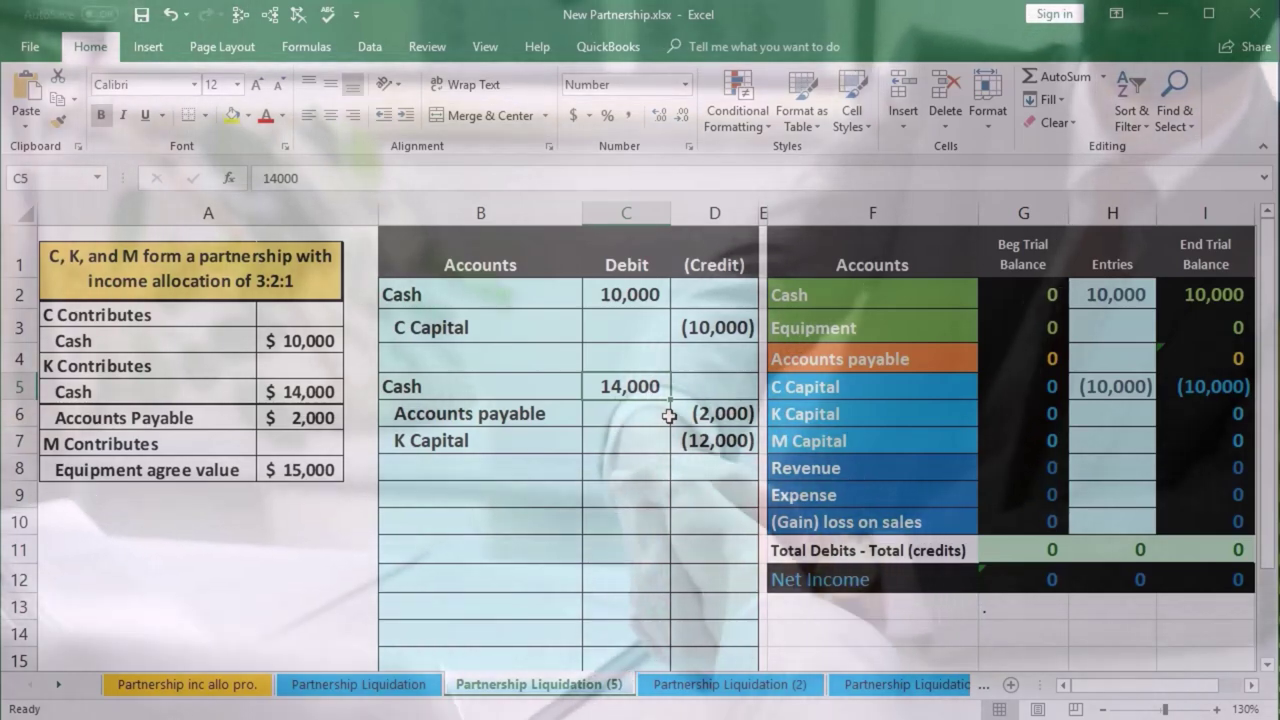
left_click(572, 447)
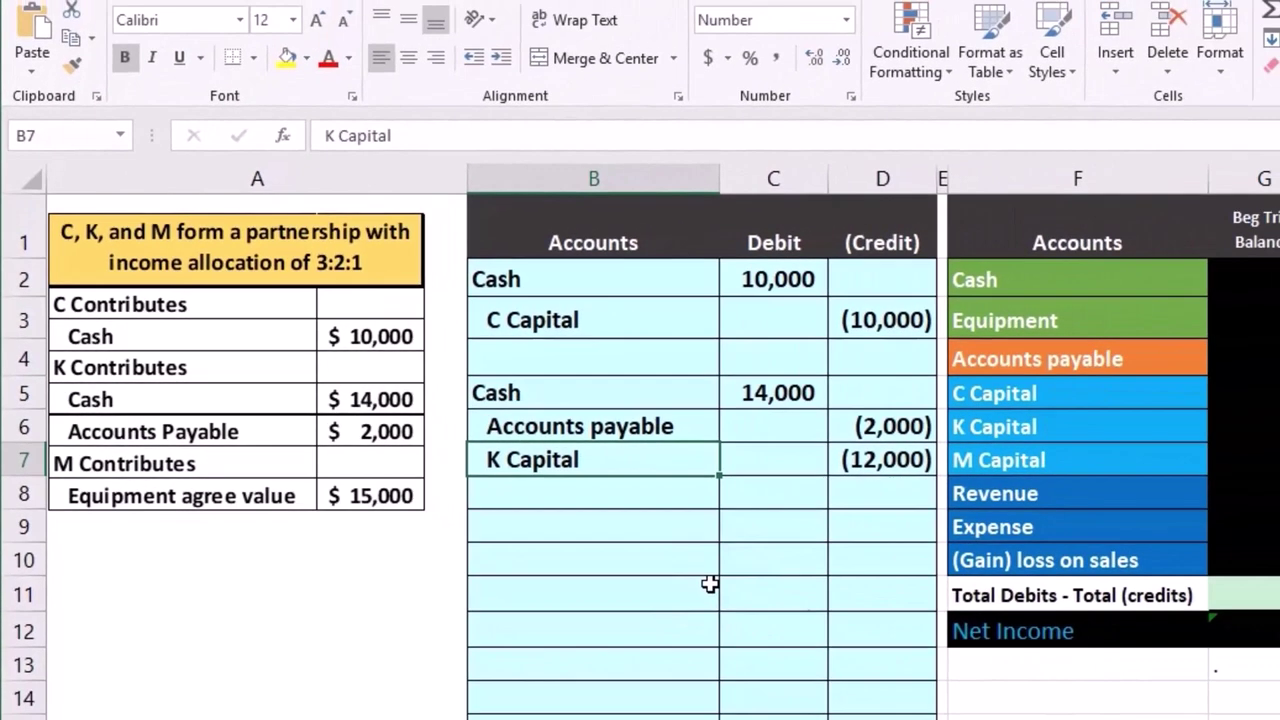
Step: Start M's contribution entry by copying the Equipment account name into B9 as values and entering a 15,000 debit in C9
left_click(1041, 321)
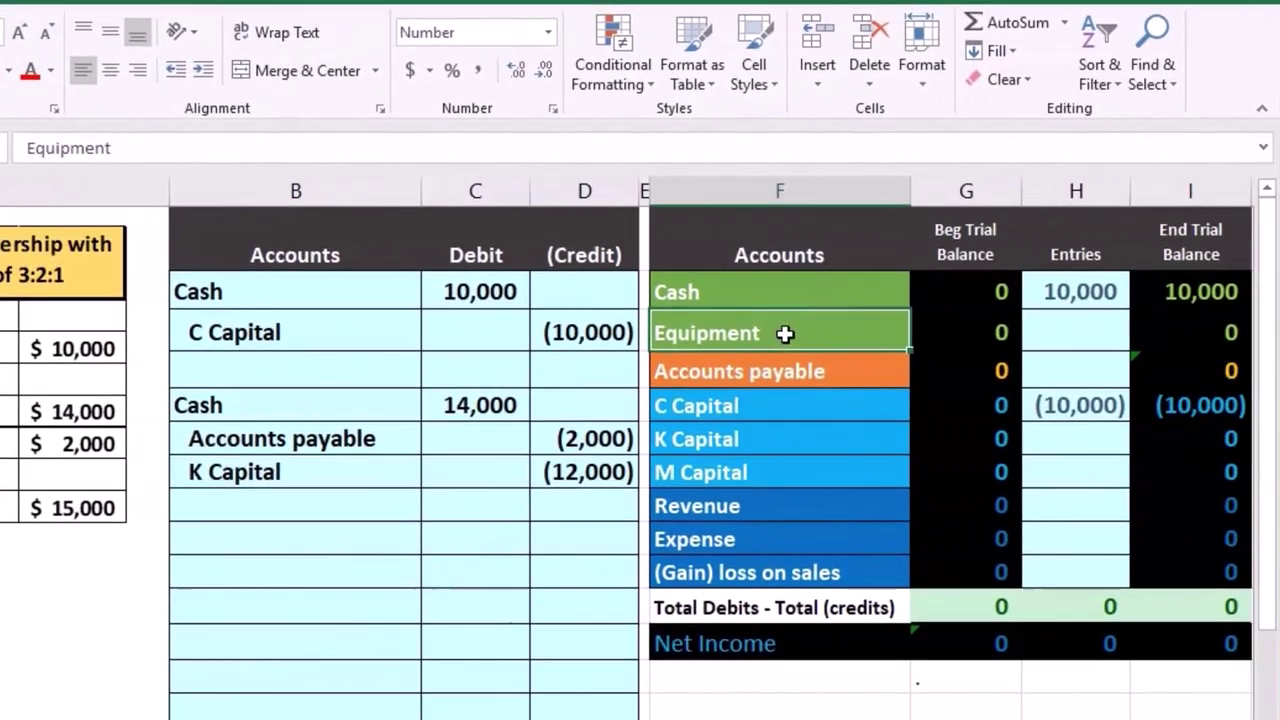
right_click(1083, 321)
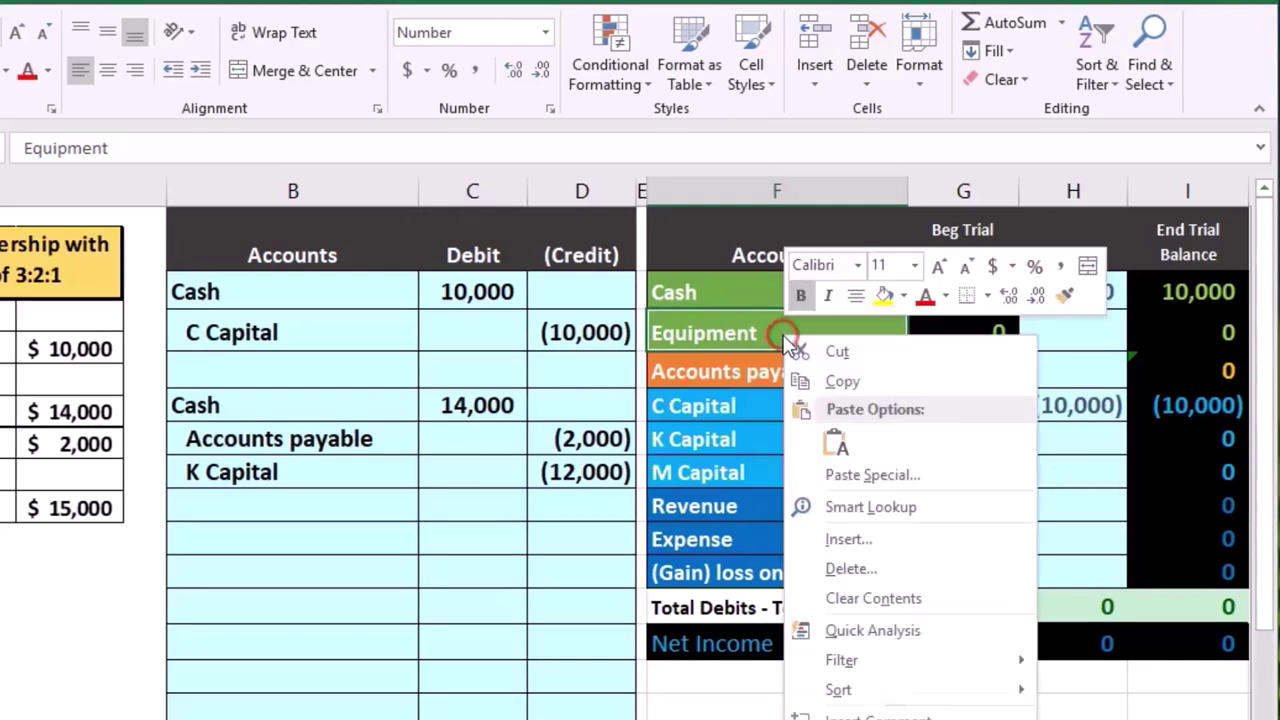
left_click(840, 381)
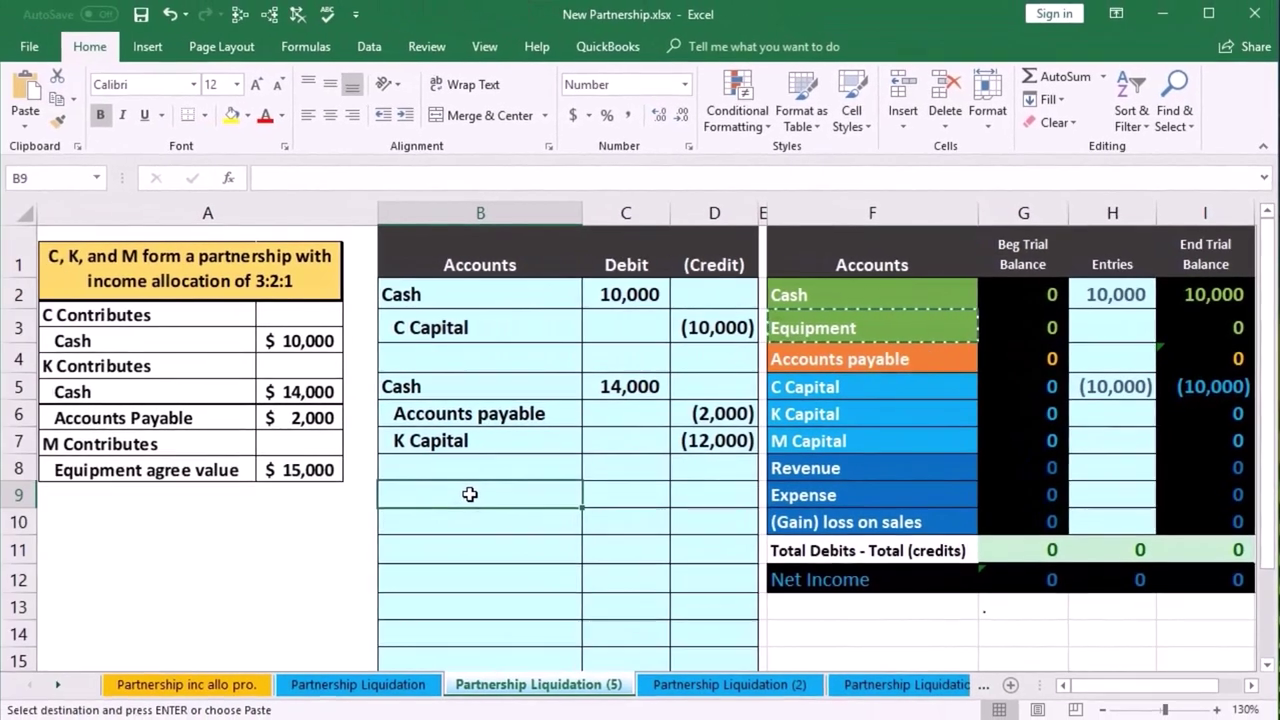
right_click(282, 543)
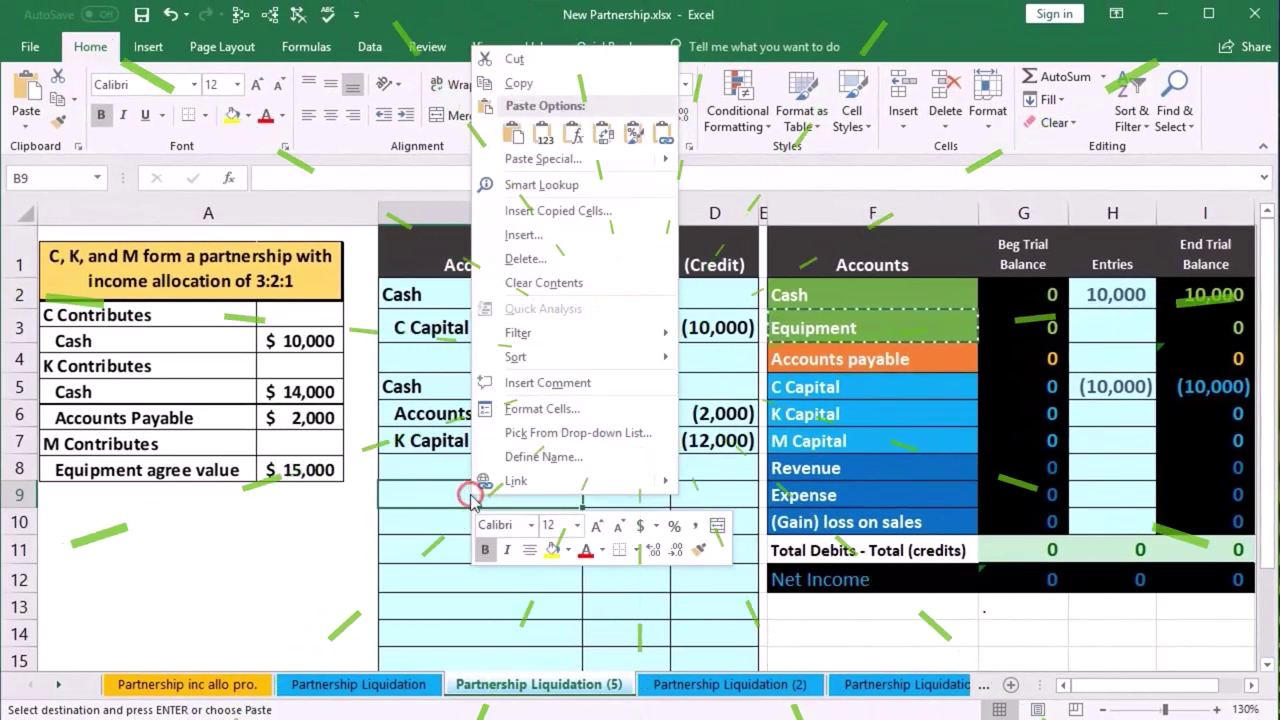
left_click(543, 133)
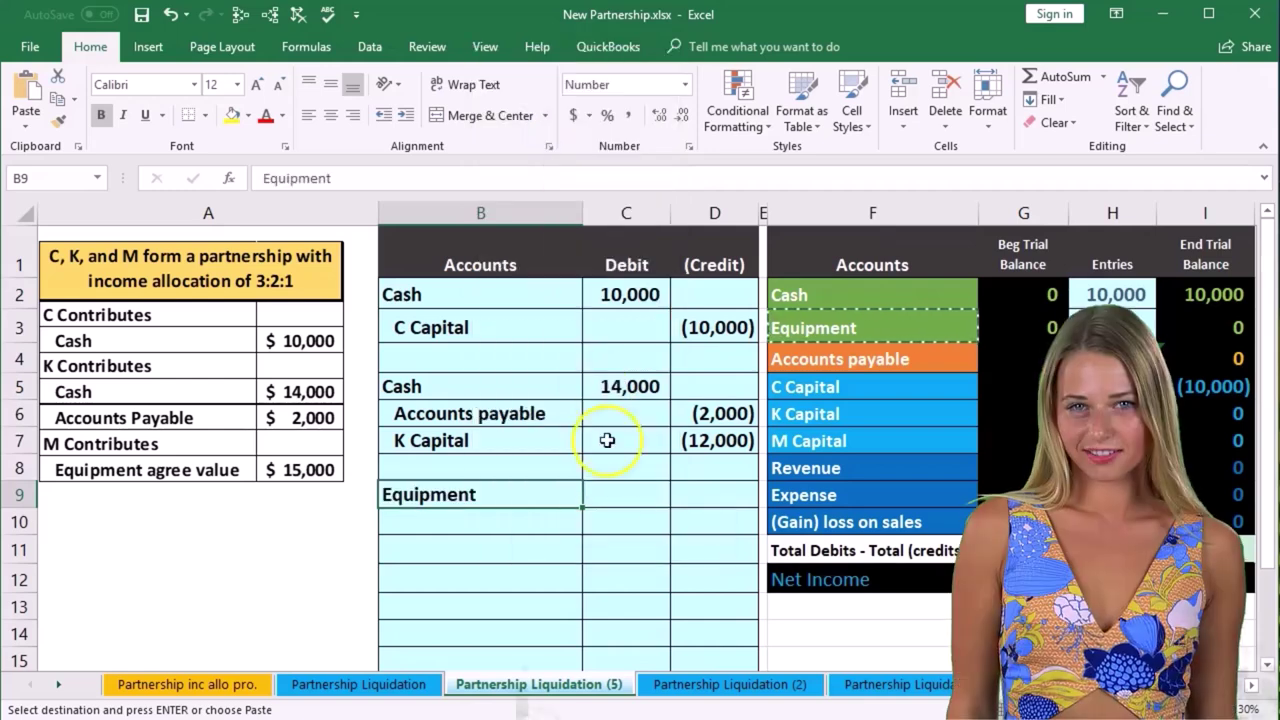
left_click(620, 492)
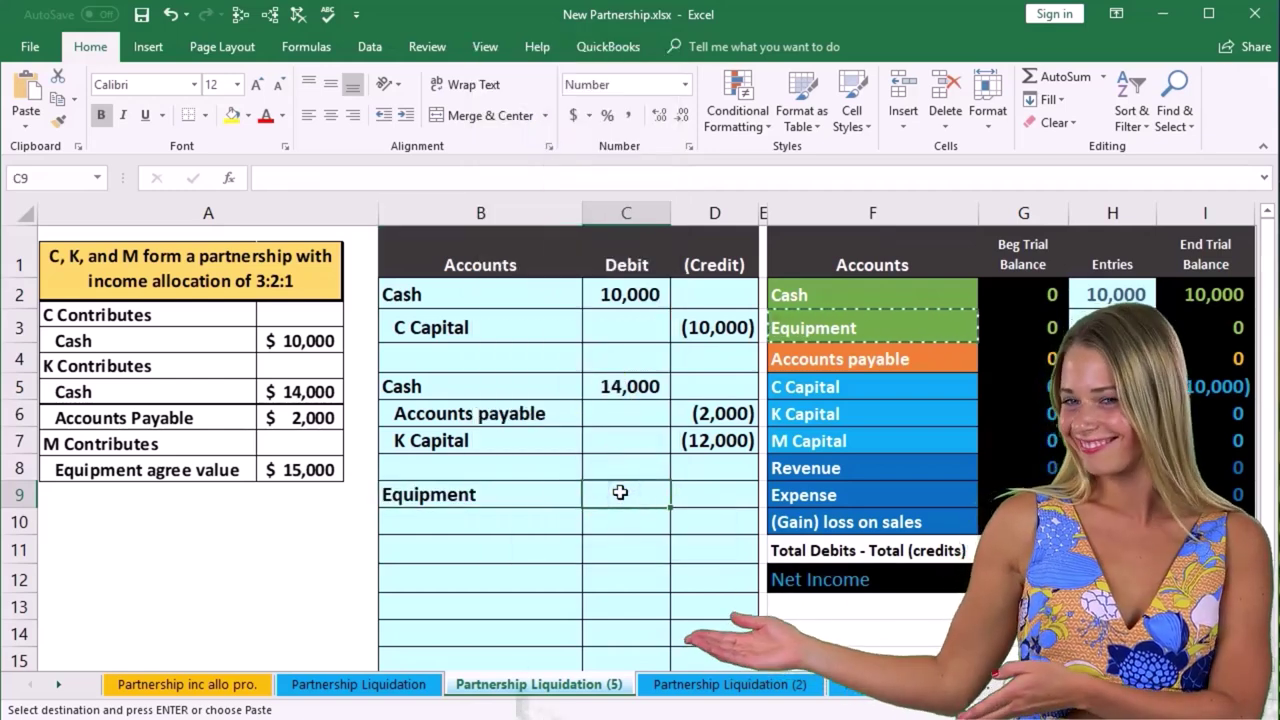
type("15,000")
key("Return")
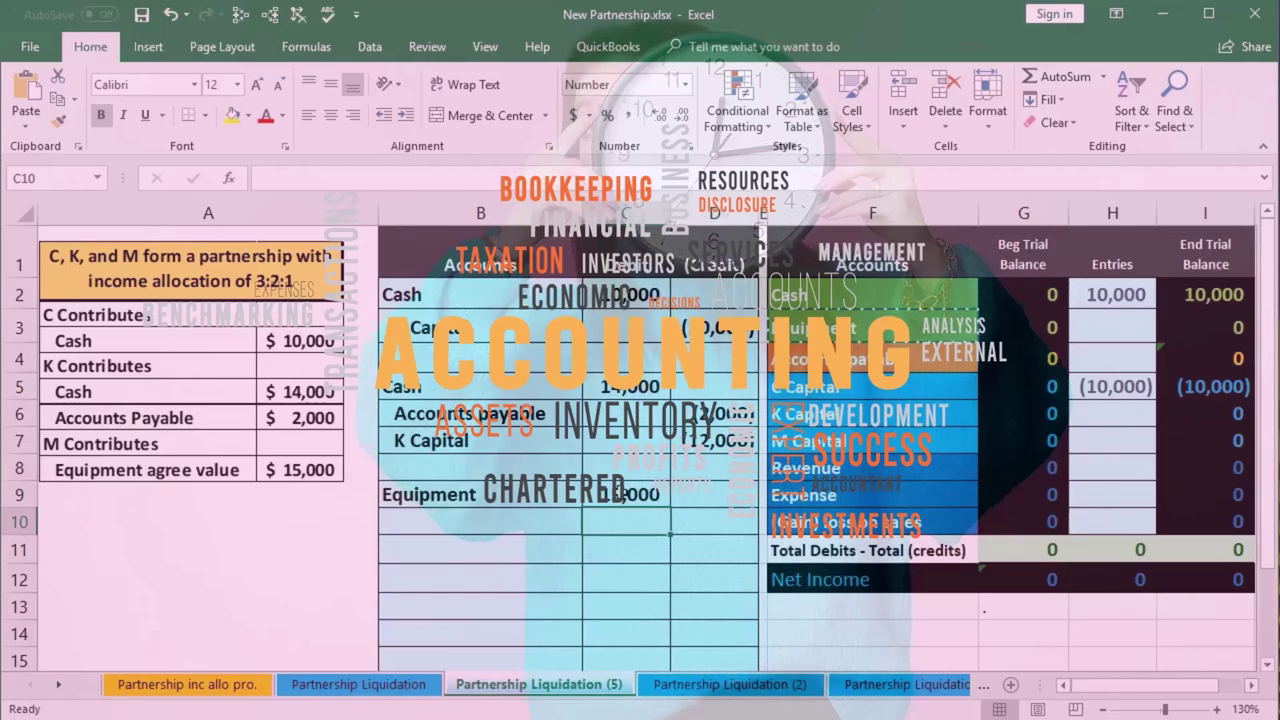
Step: Enter the credit of M's entry in D10 as a formula giving the negative of the equipment debit in C9
left_click(723, 523)
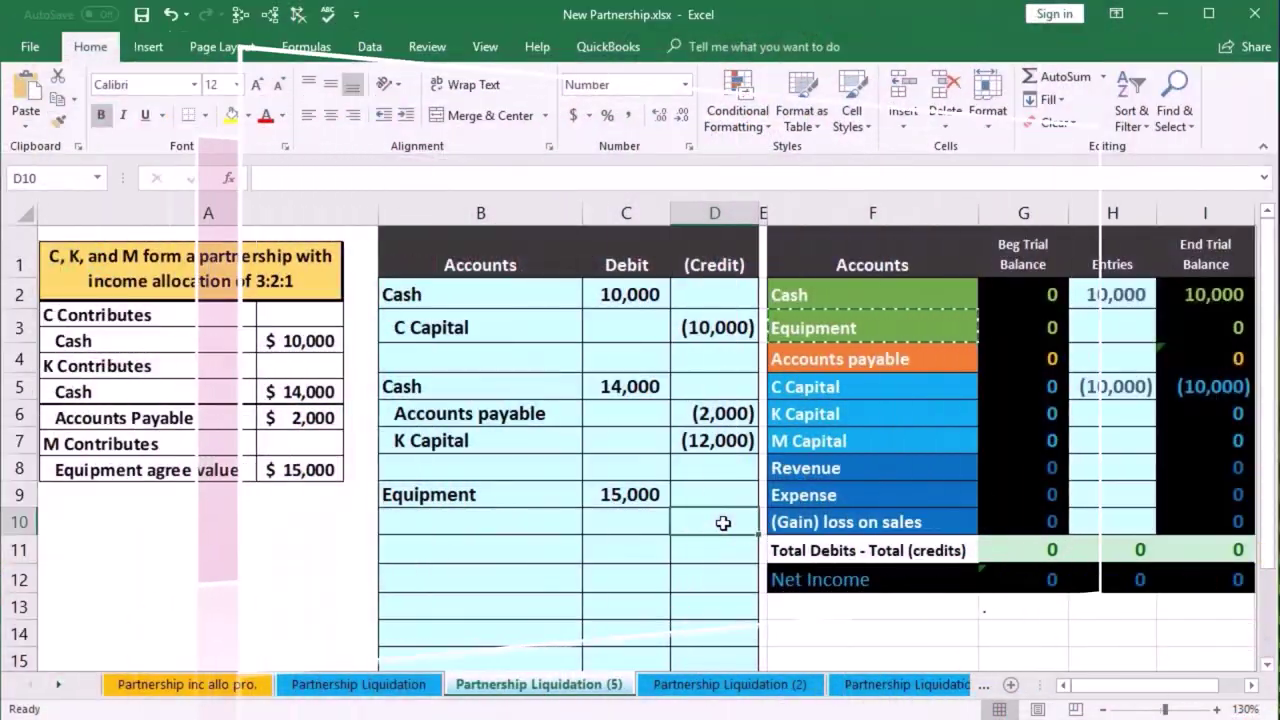
type("-")
key("Left")
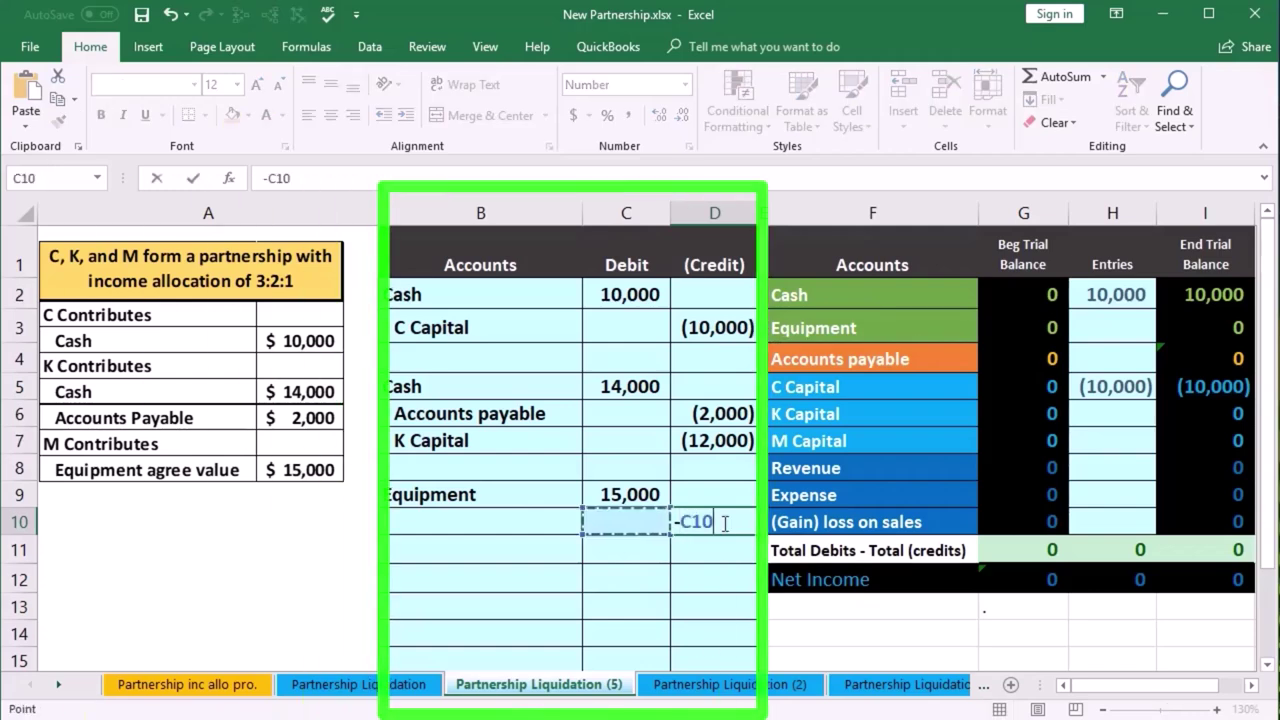
key("Return")
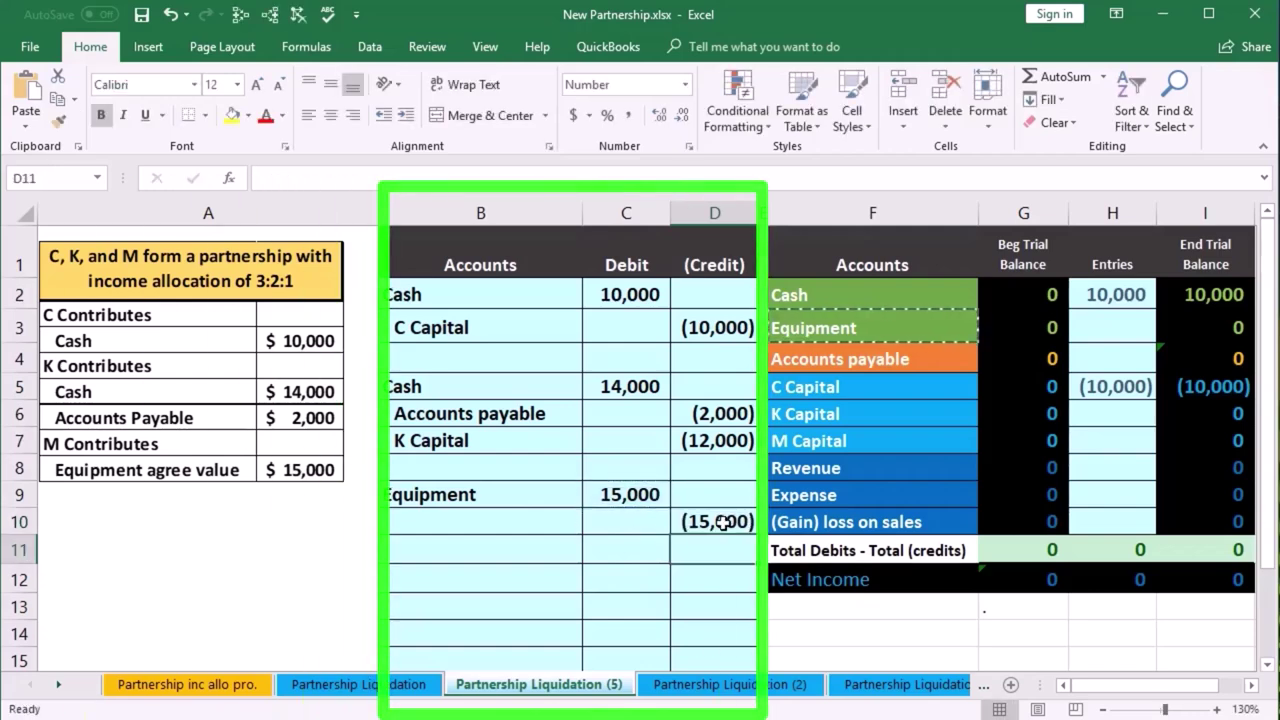
Step: Copy the M Capital account name into B10 as values to complete M's entry
left_click(835, 441)
right_click(835, 441)
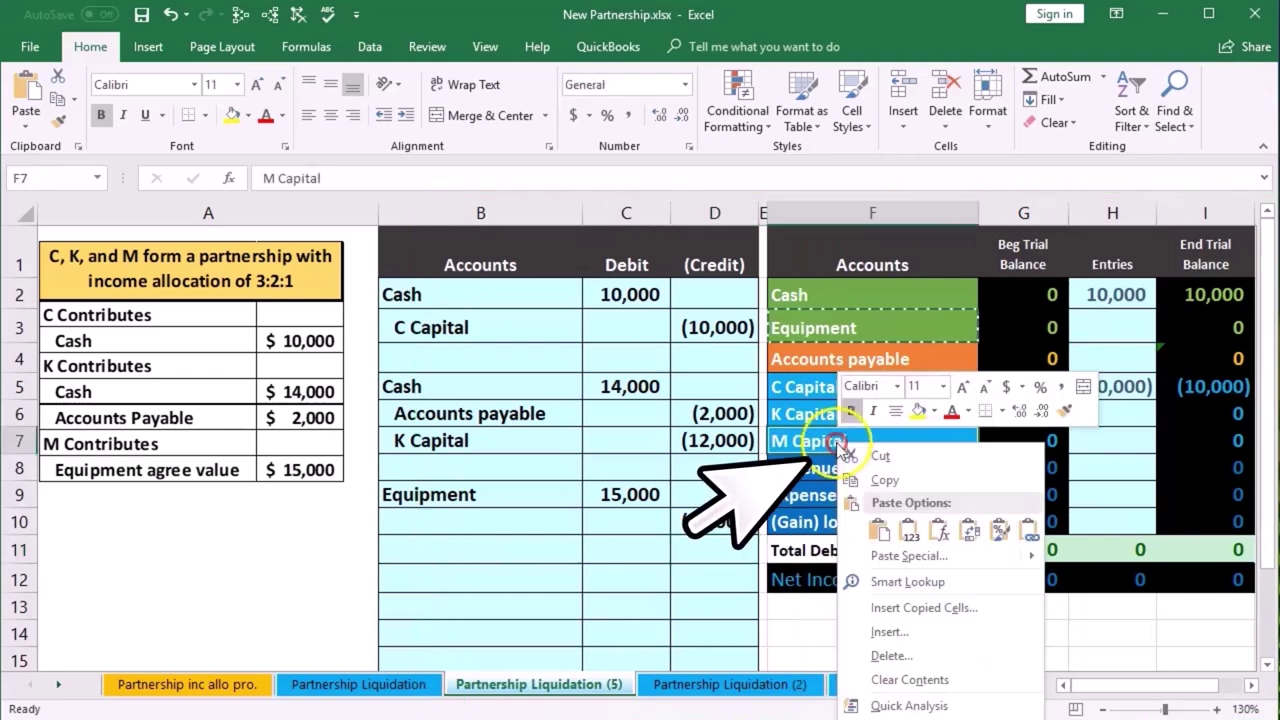
left_click(876, 482)
left_click(517, 523)
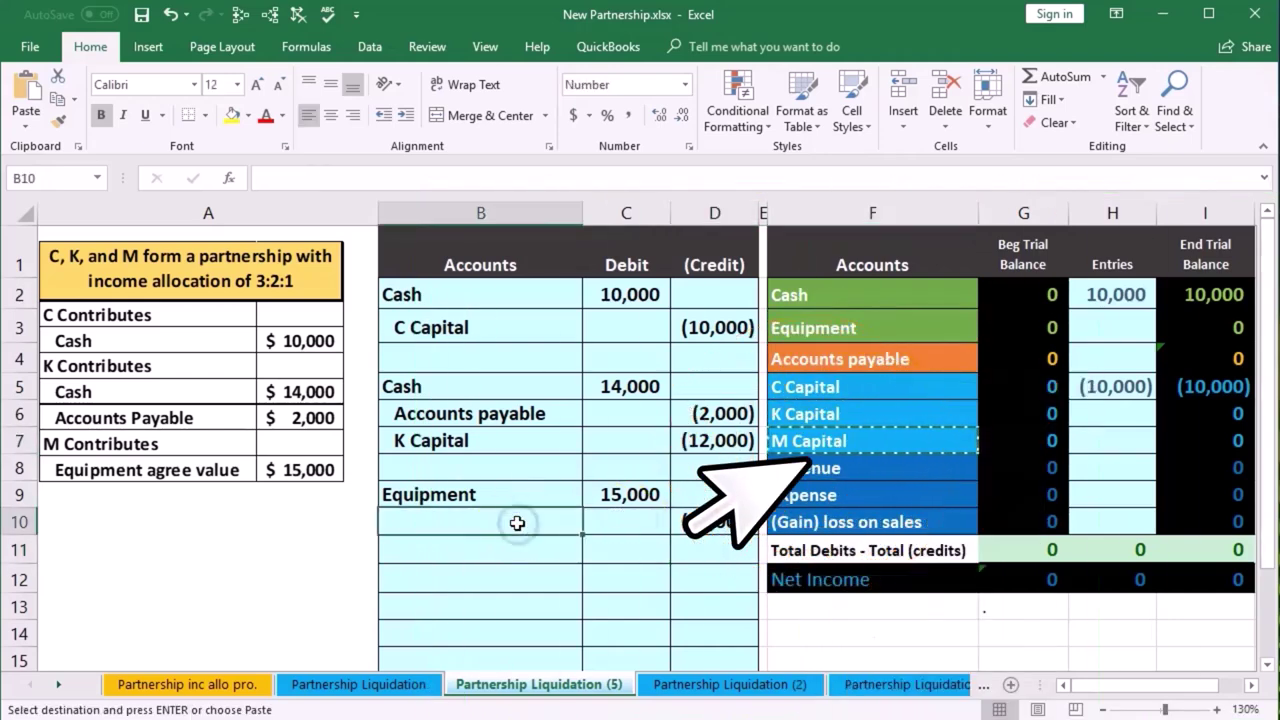
right_click(517, 523)
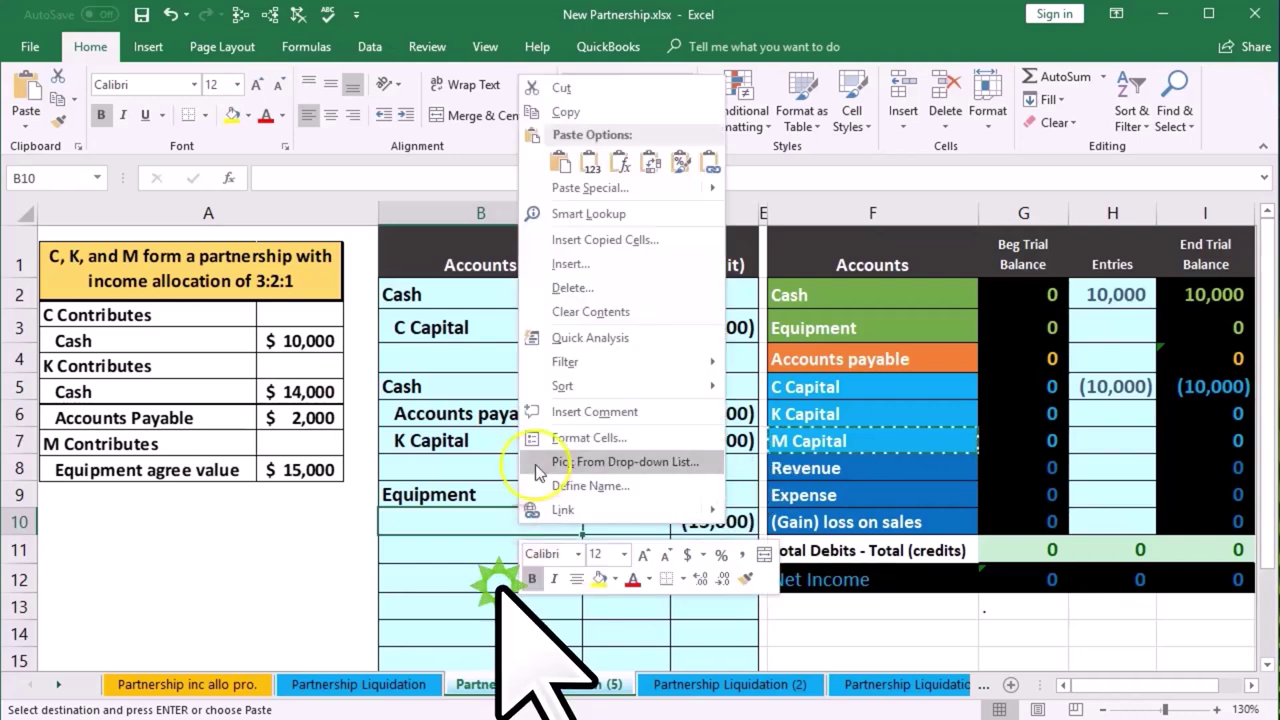
left_click(589, 162)
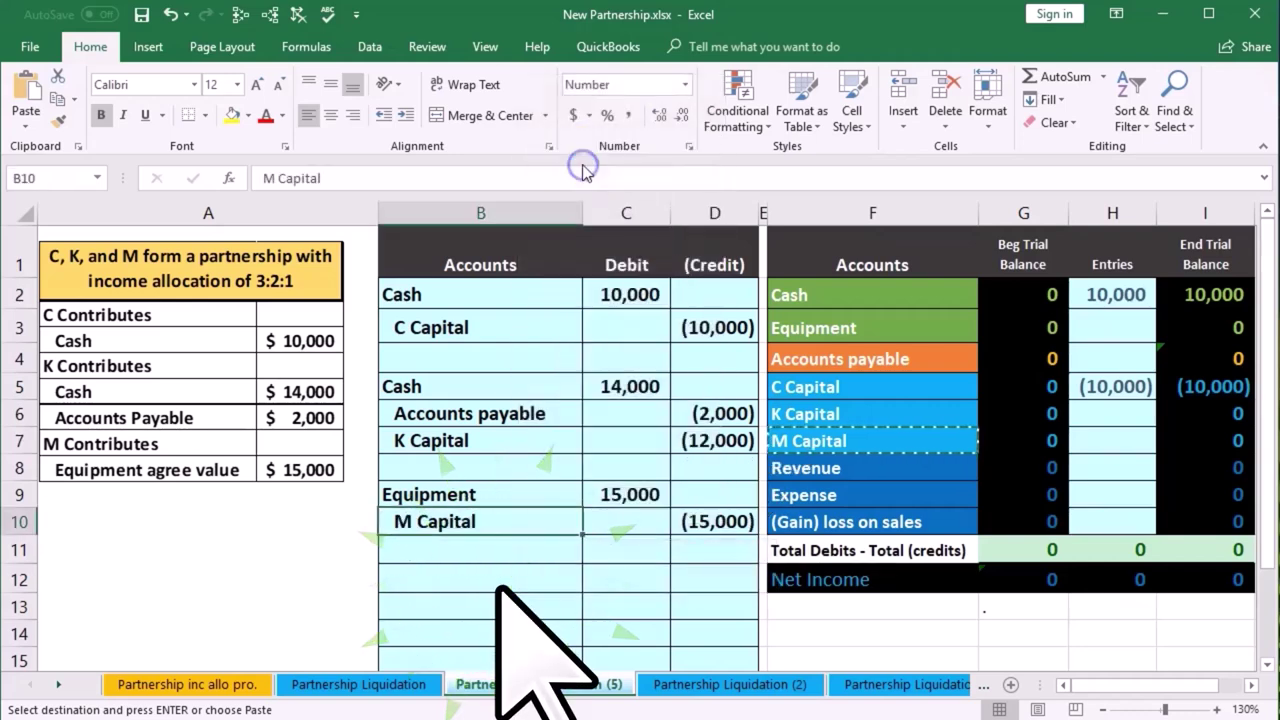
Step: Post K's cash debit to the trial balance by extending the Cash formula in H2 to =C2+C5
left_click_drag(518, 394, 688, 437)
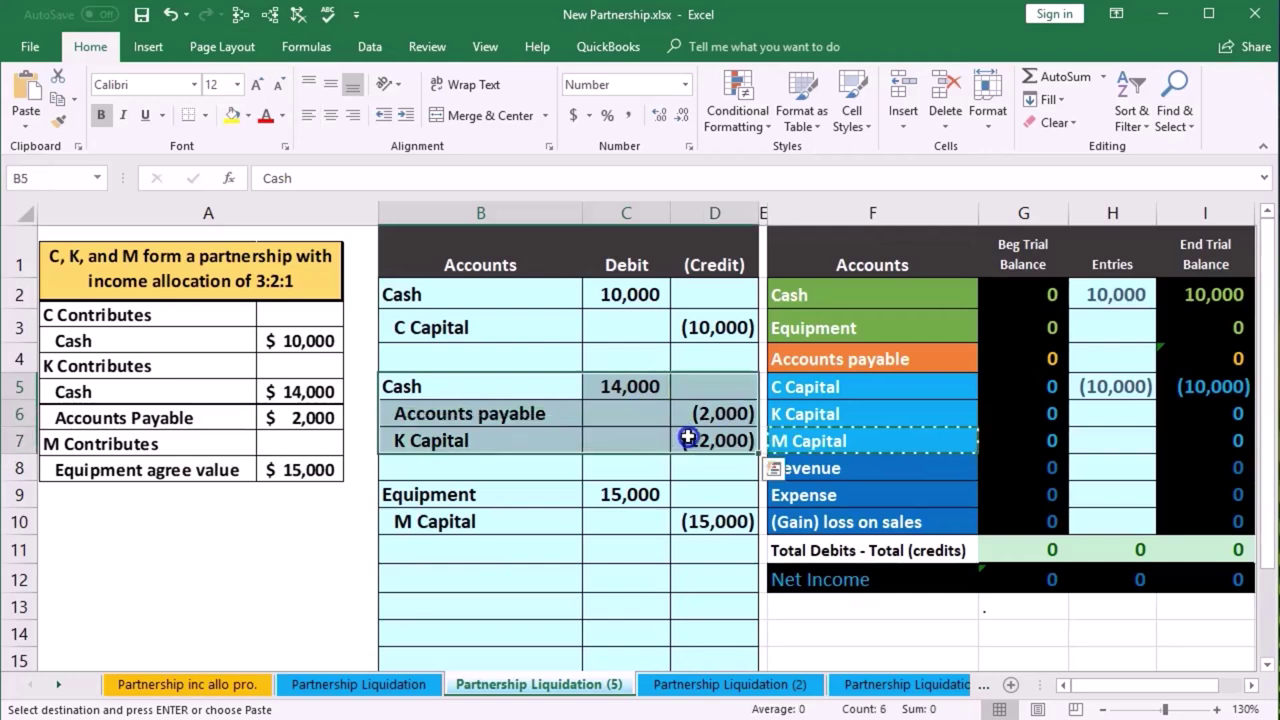
left_click(556, 391)
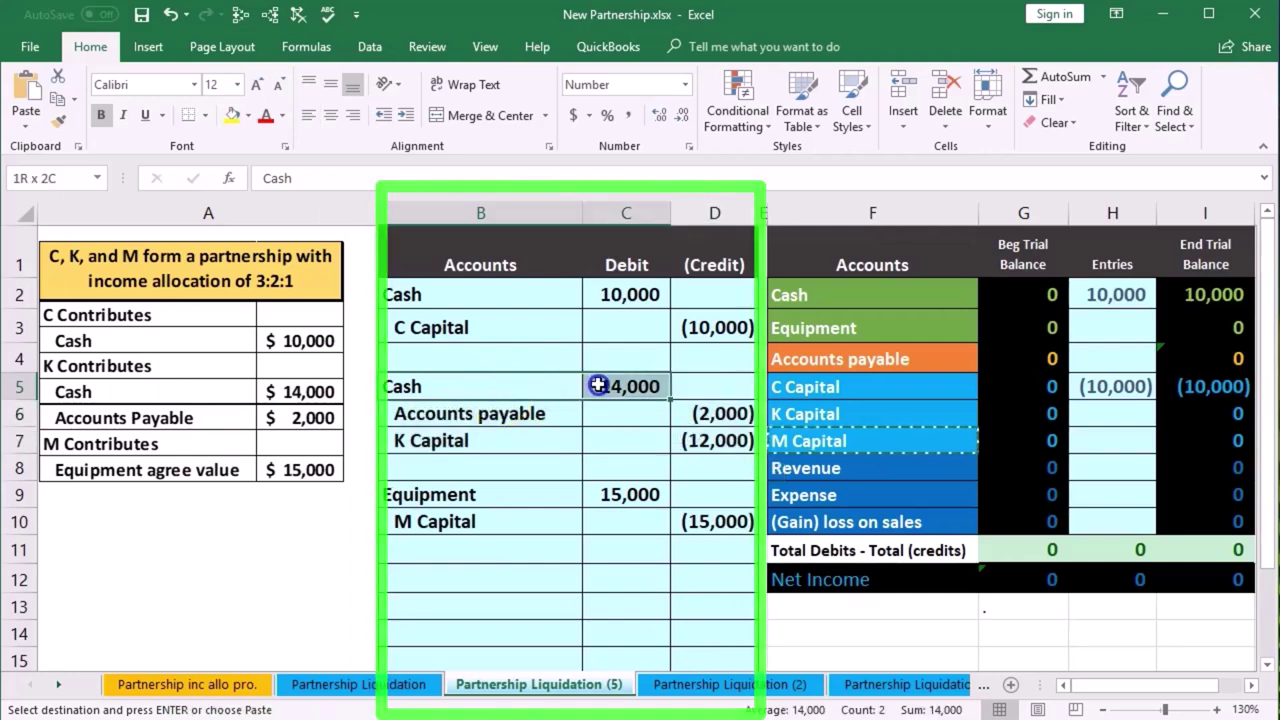
left_click(814, 291)
left_click(1105, 291)
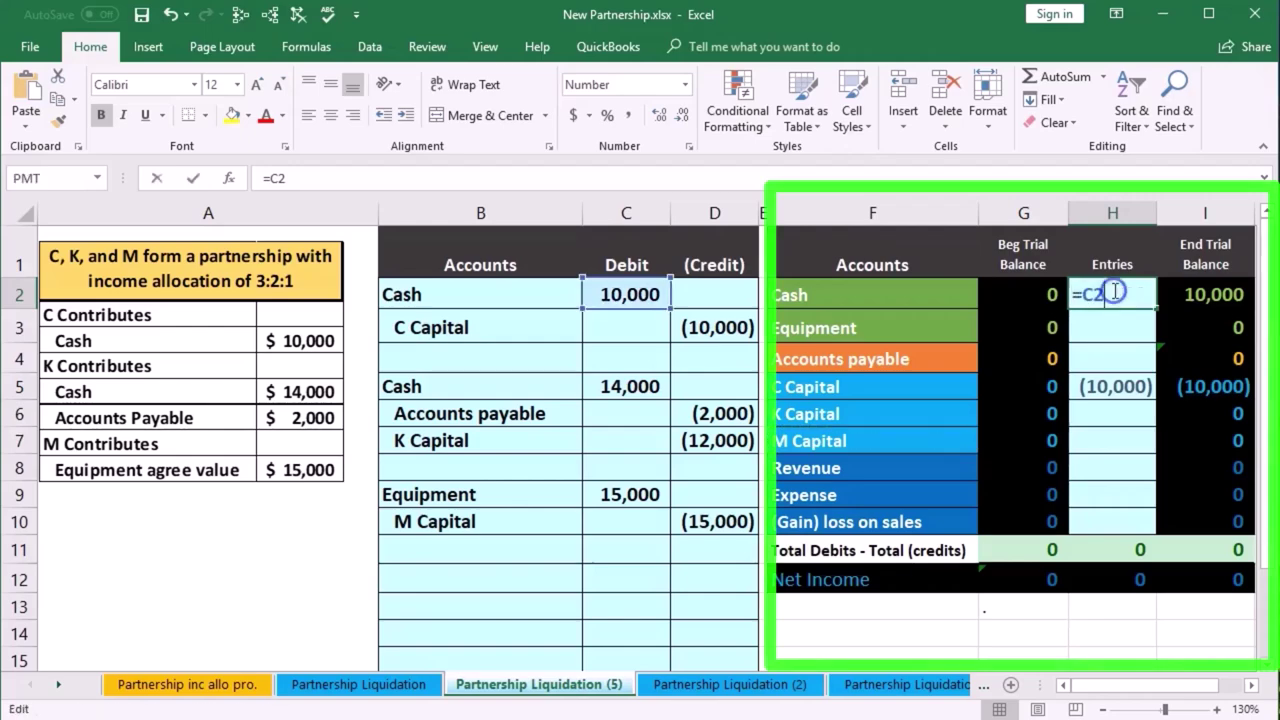
double_click(1113, 291)
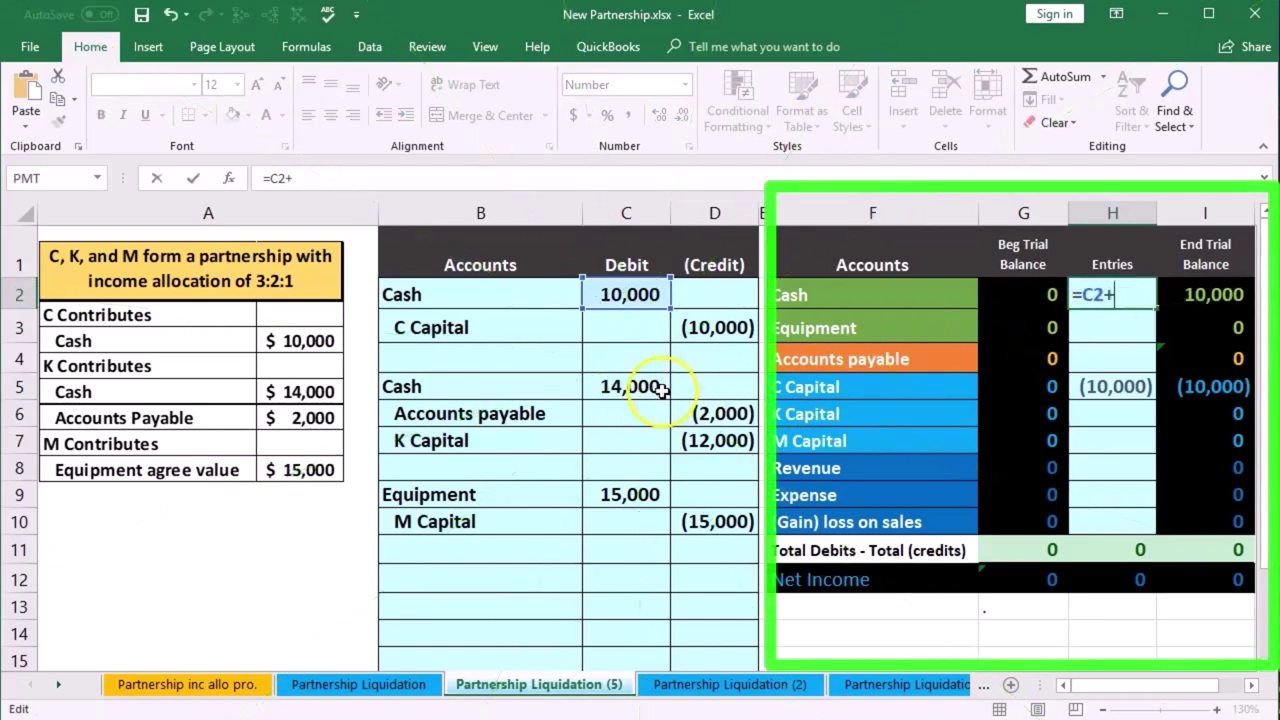
type("+")
left_click(632, 393)
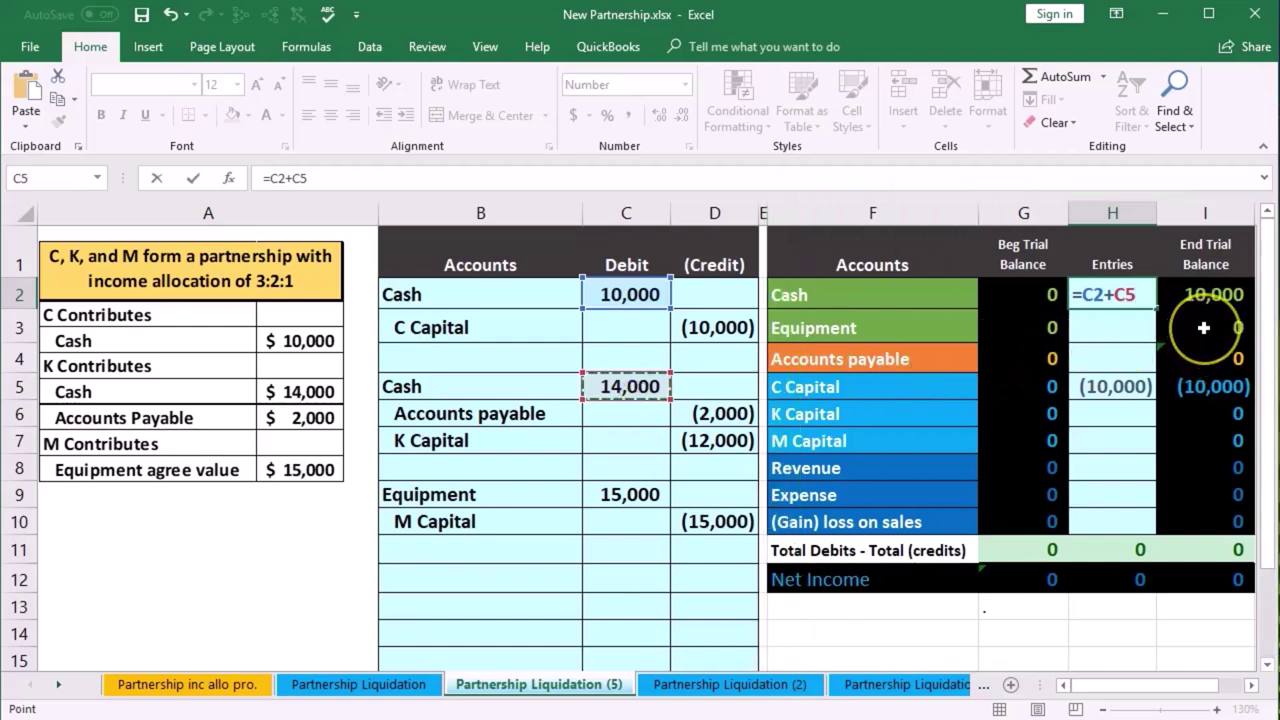
key("Return")
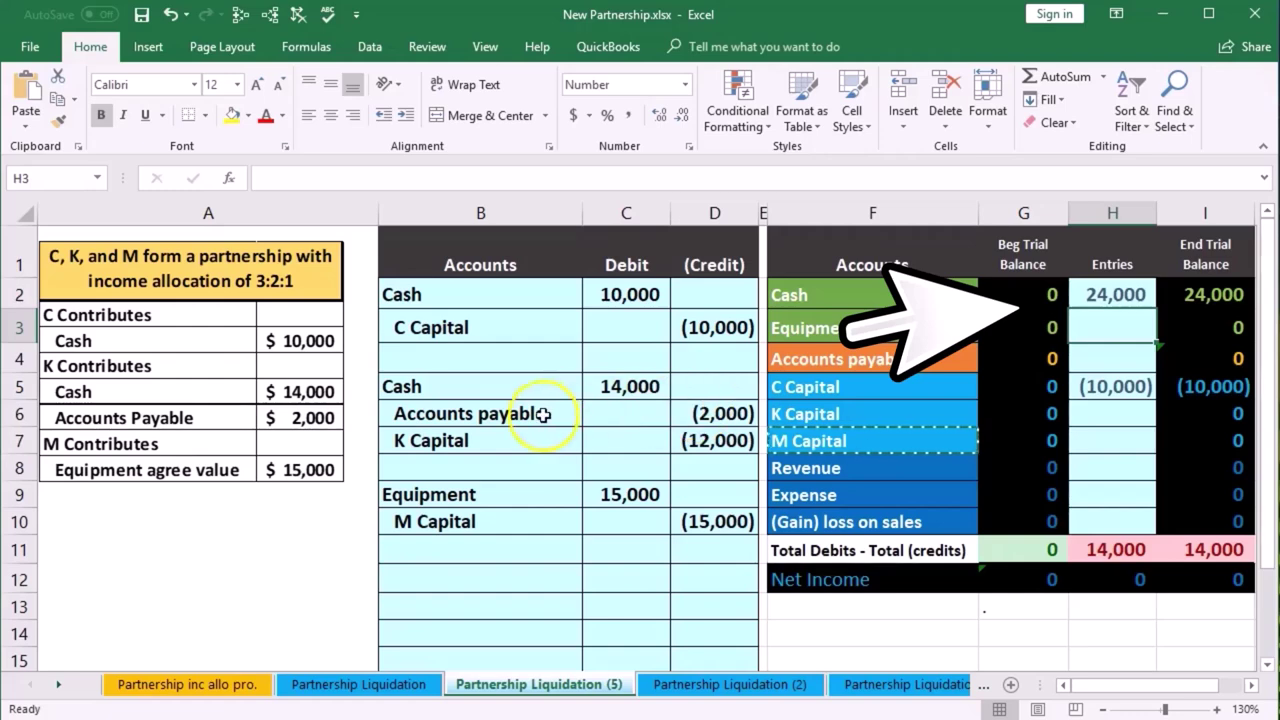
Step: Post K's accounts payable credit to the trial balance by entering =D6 in the Accounts payable entries cell H4
left_click_drag(543, 414, 620, 409)
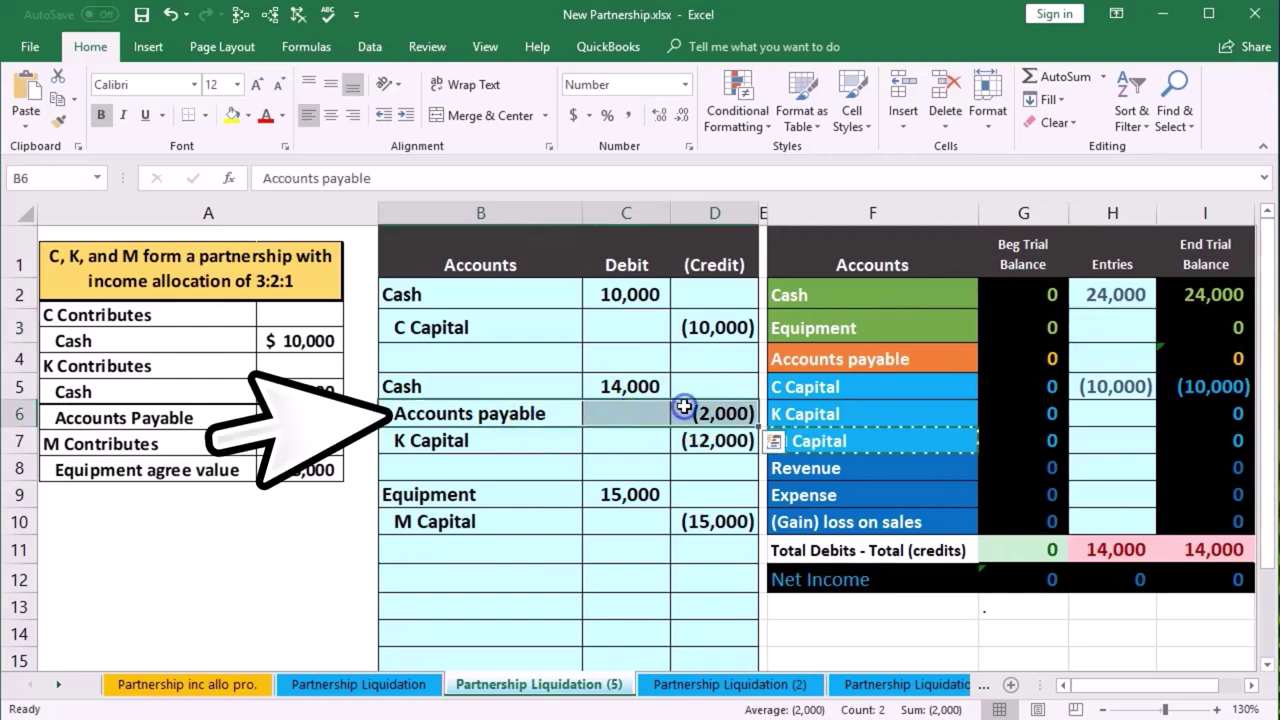
left_click(1114, 363)
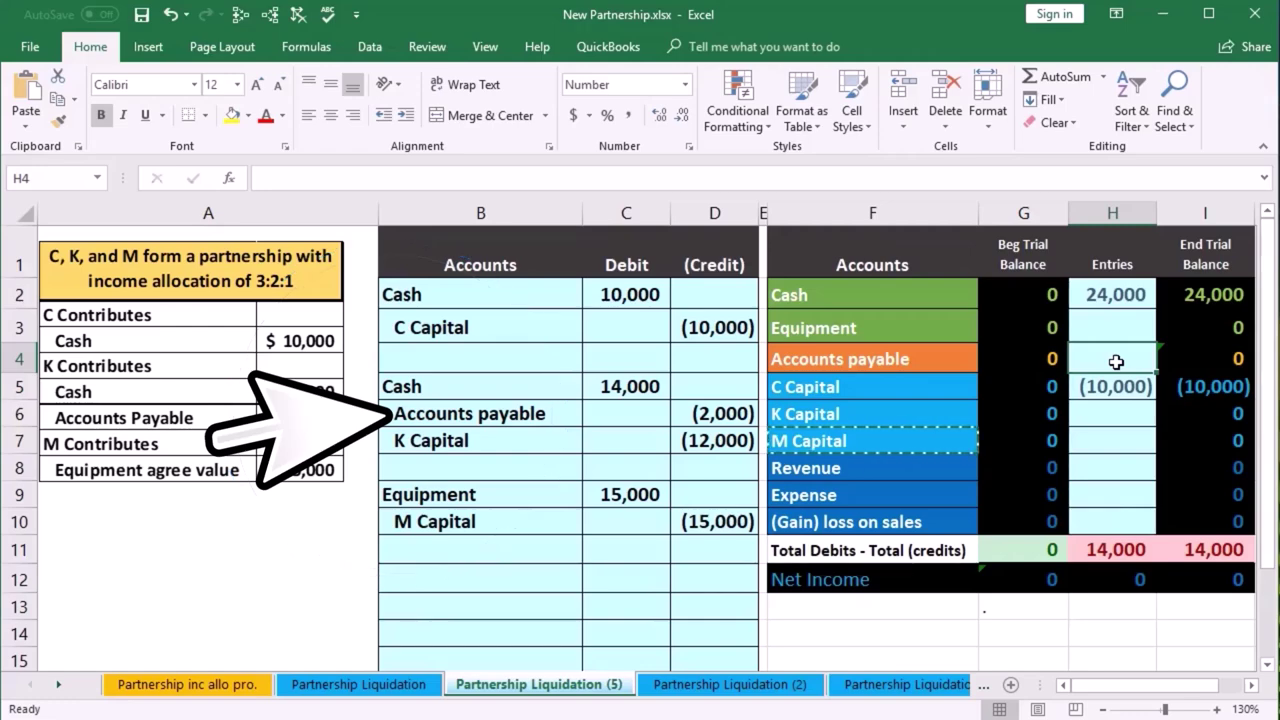
type("=")
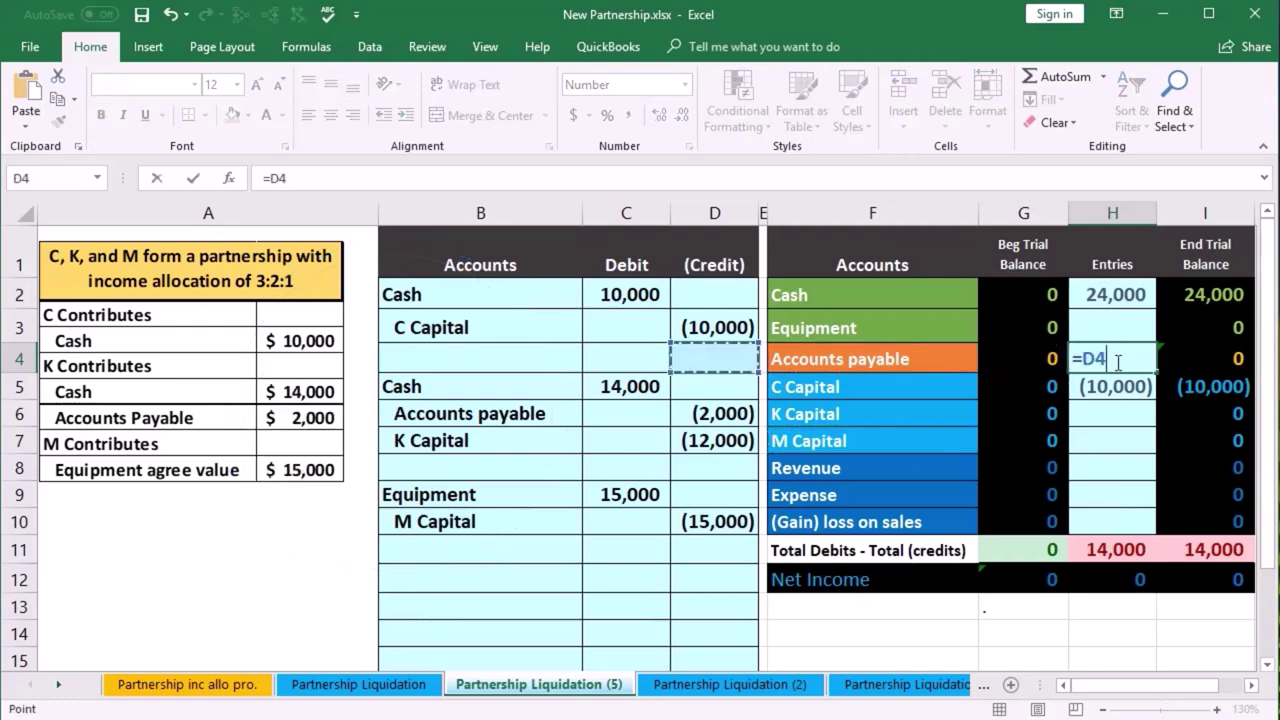
key("Down")
key("Down")
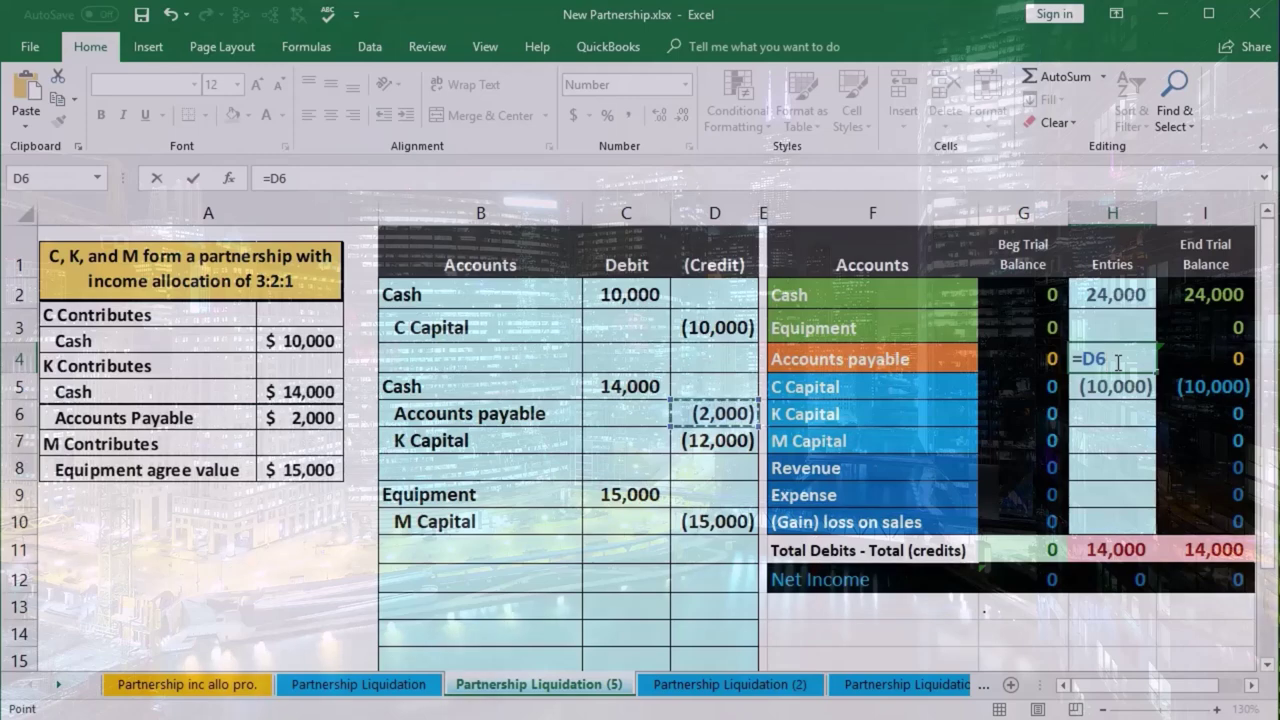
key("Return")
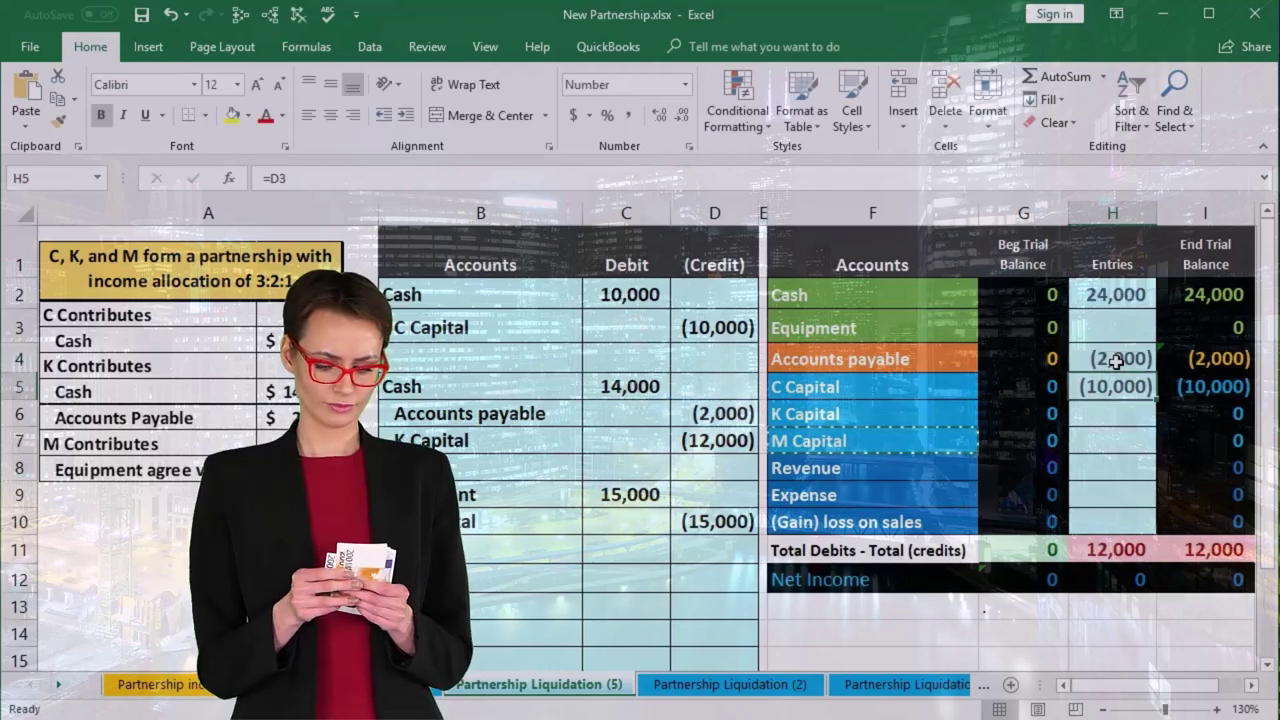
Step: Post K's capital credit to the trial balance by entering =D7 in the K Capital entries cell H6
left_click_drag(558, 436, 705, 443)
left_click_drag(891, 409, 1082, 426)
left_click(1111, 408)
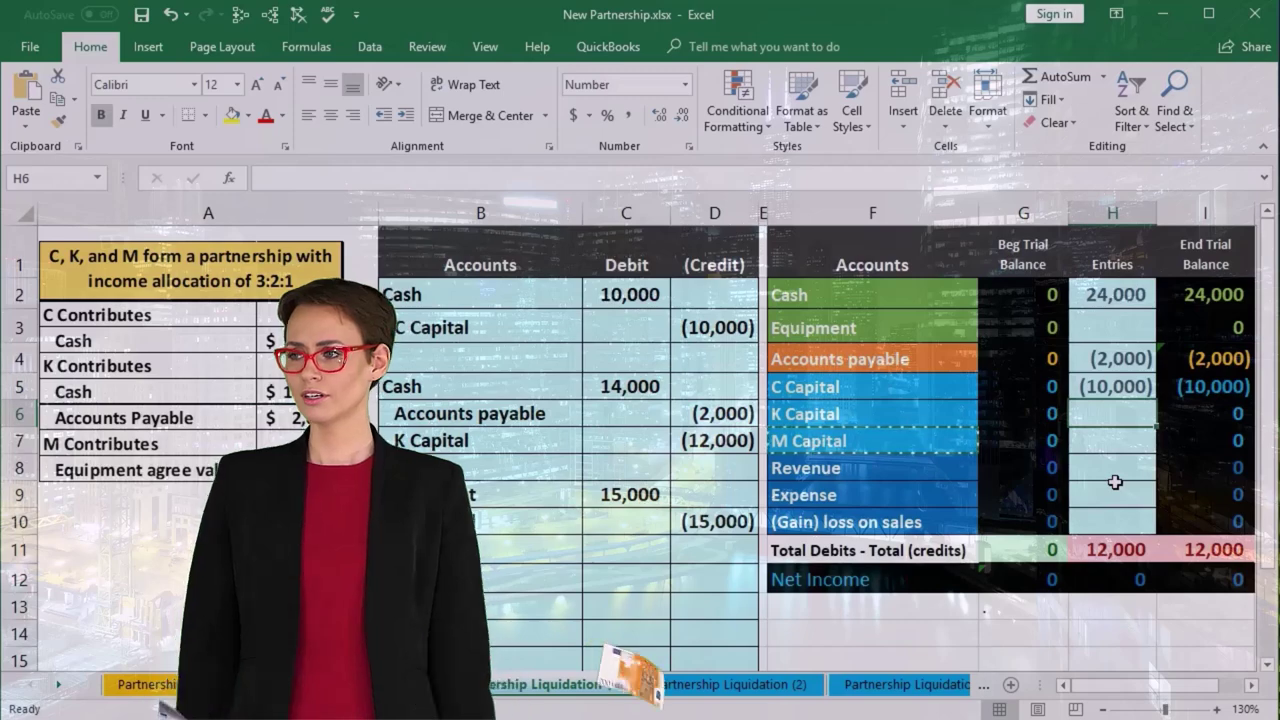
type("=")
key("Left")
key("Left")
key("Left")
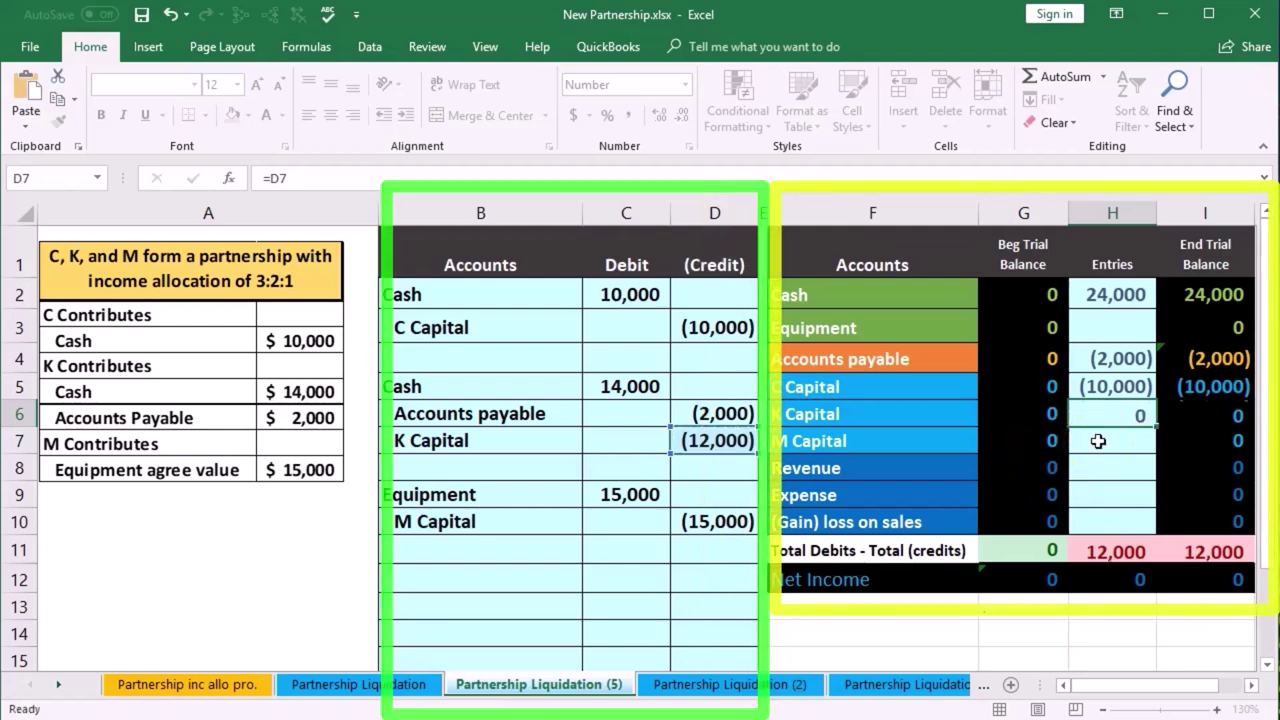
key("Return")
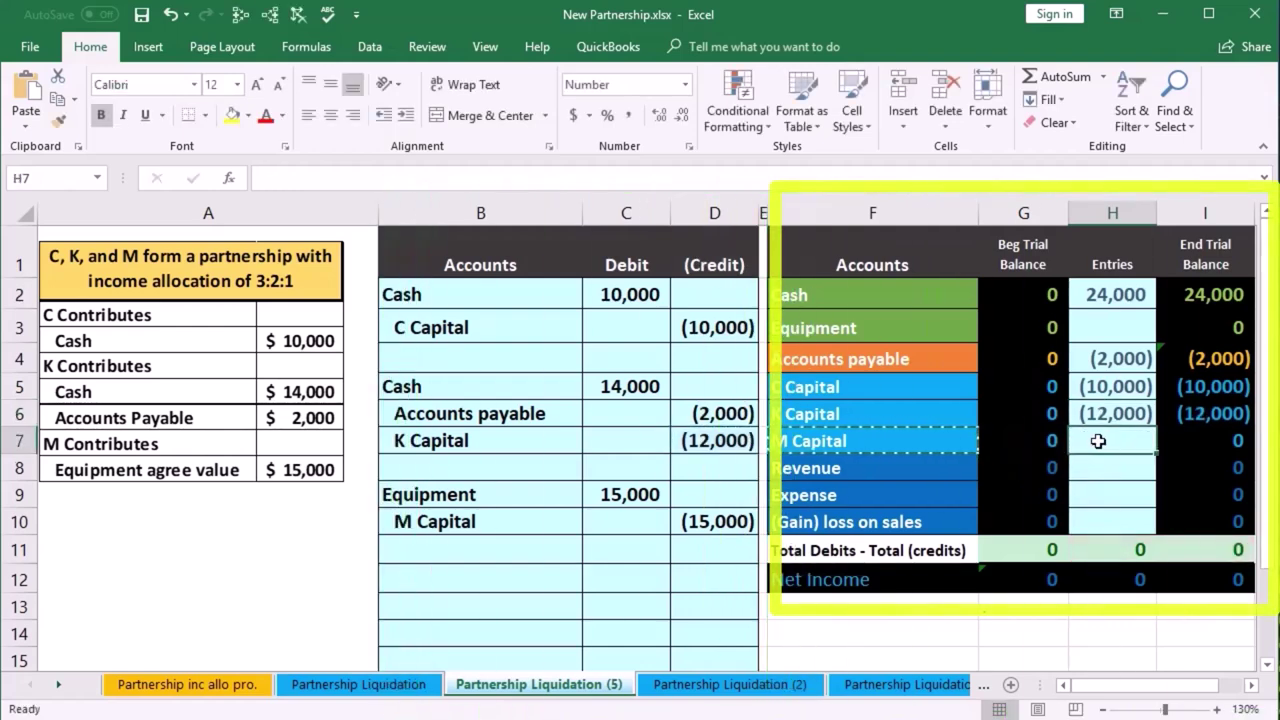
left_click(1190, 410)
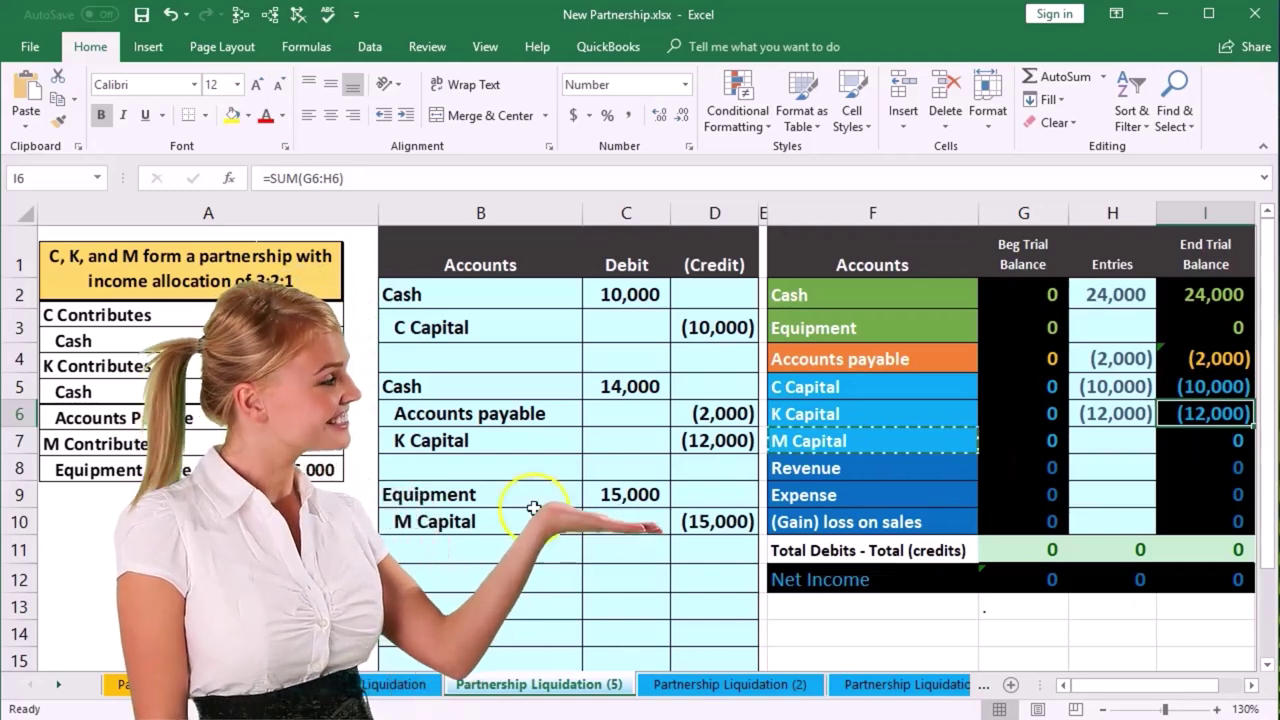
Step: Post M's equipment debit to the trial balance by entering =C9 in the Equipment entries cell H3
left_click(575, 498)
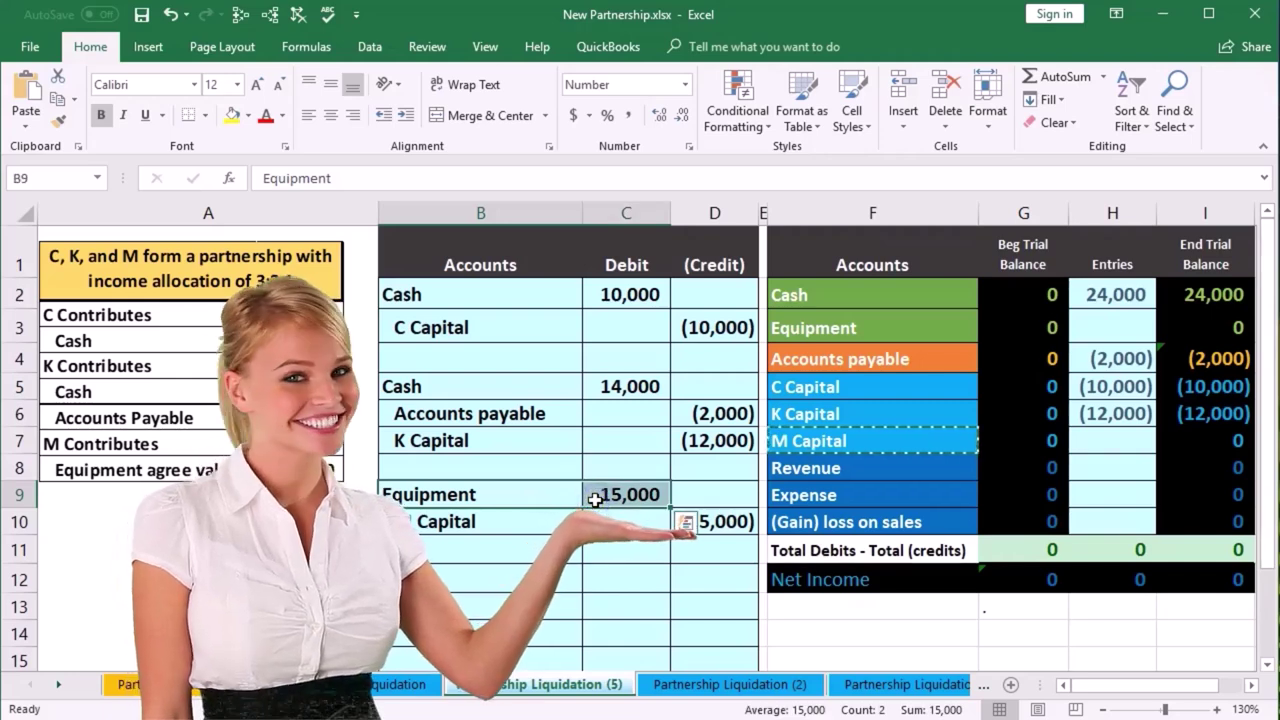
left_click_drag(928, 324, 990, 319)
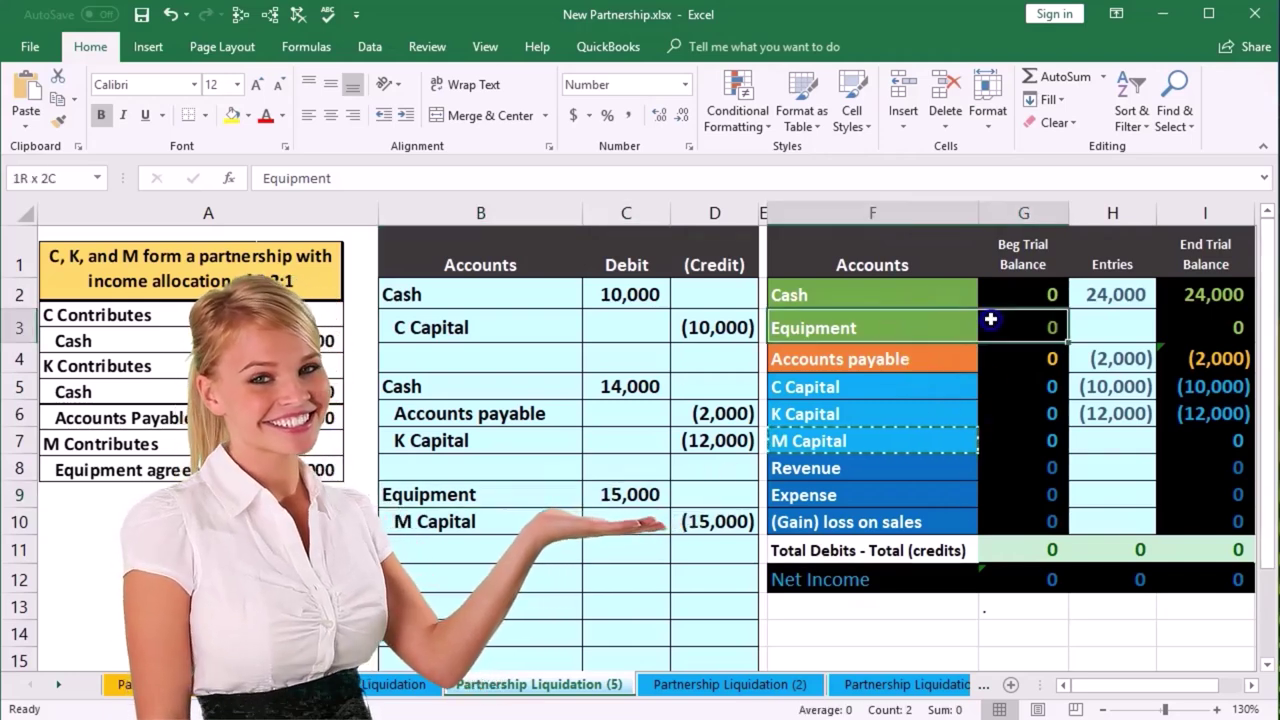
left_click(1117, 313)
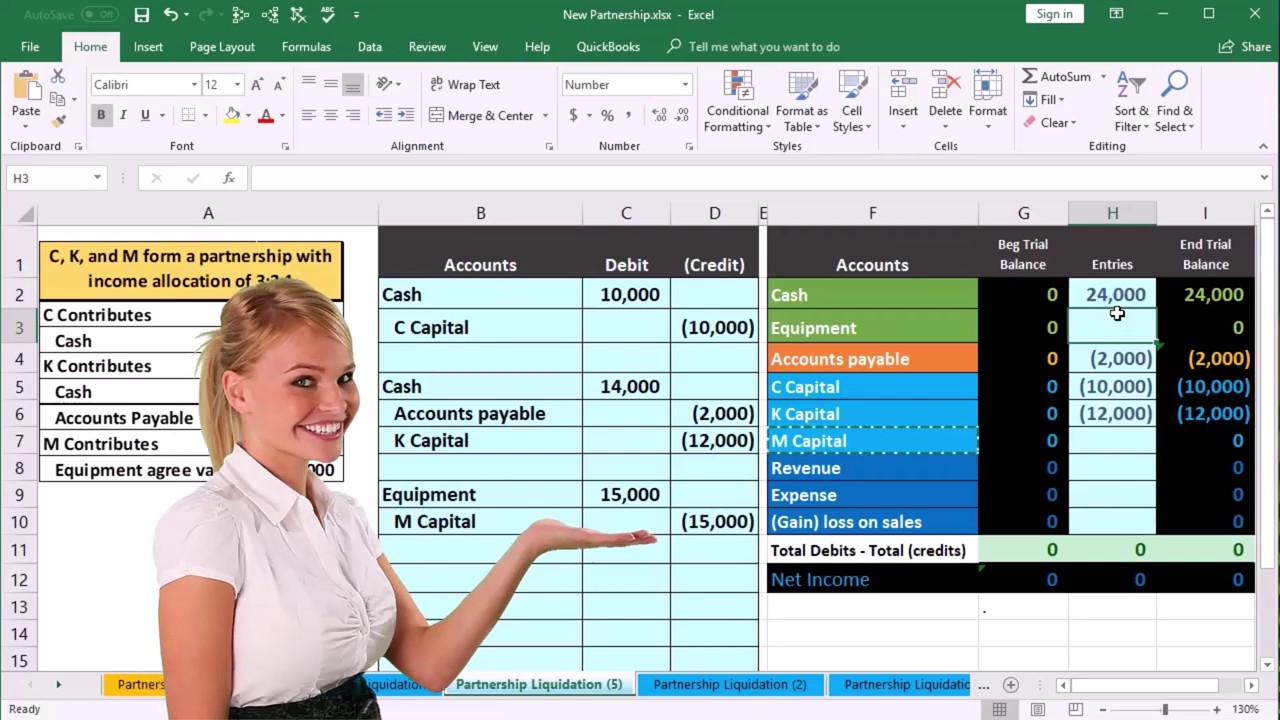
type("=")
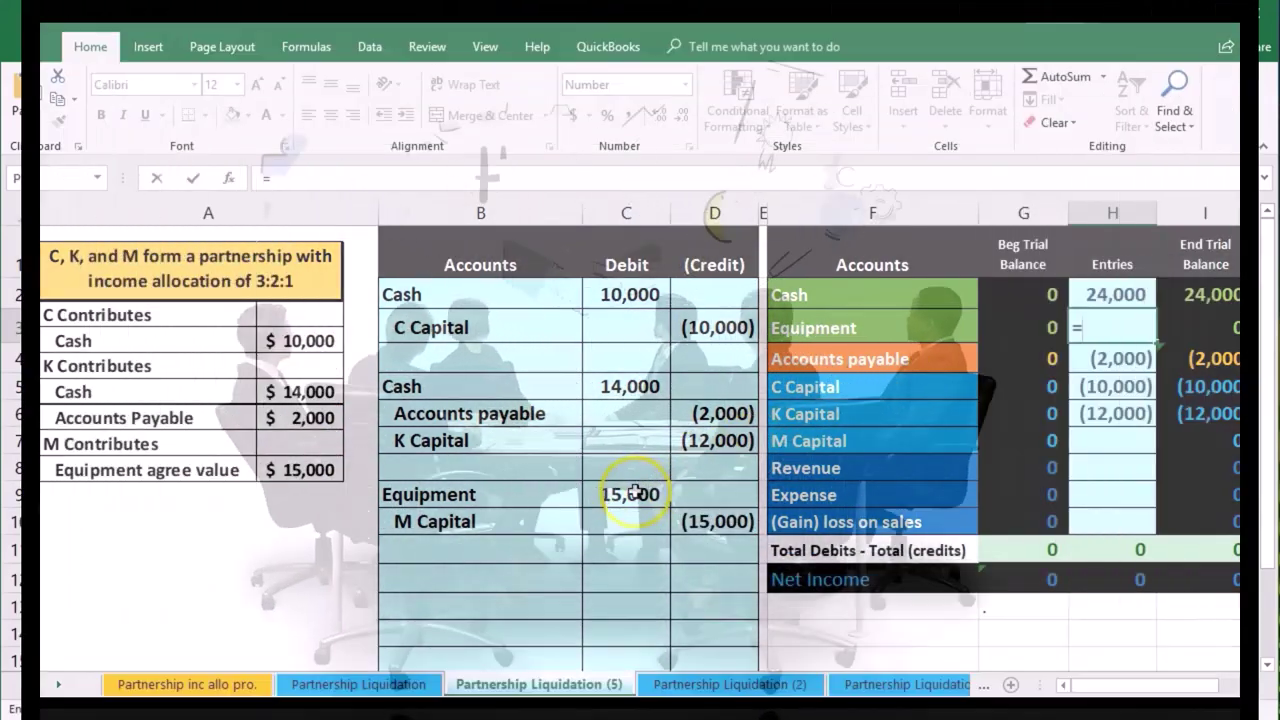
left_click(636, 492)
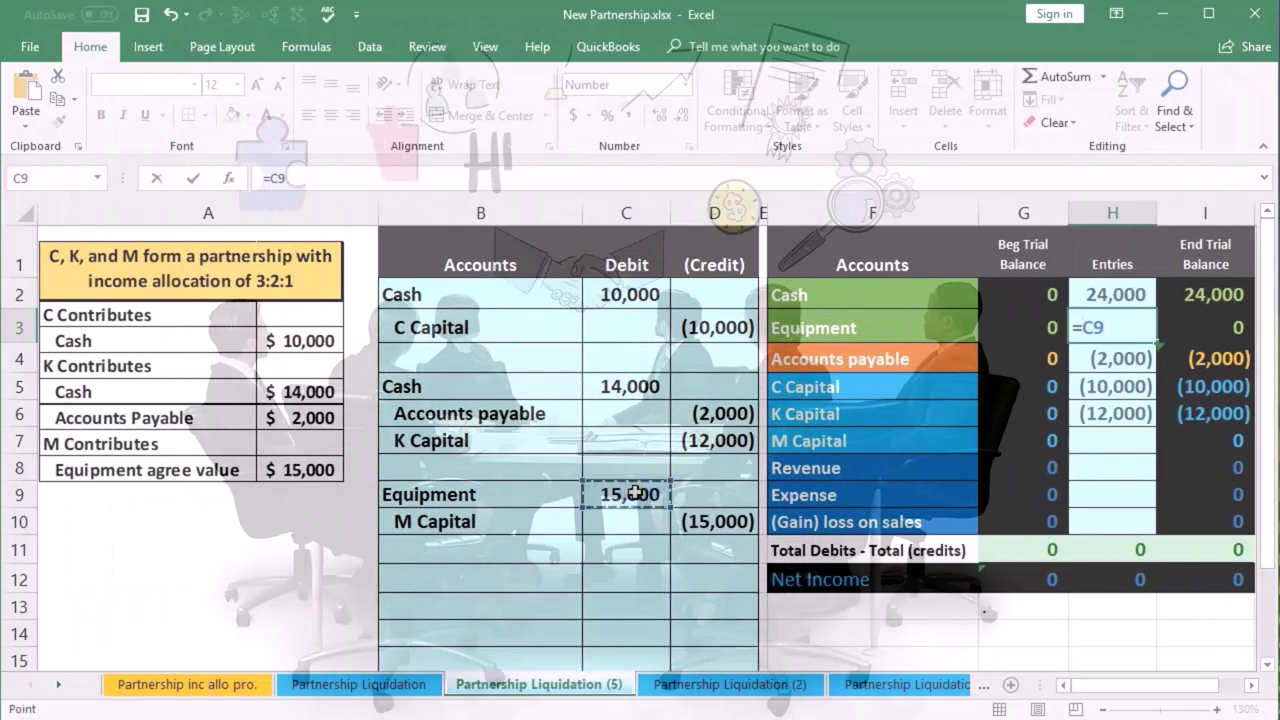
key("Return")
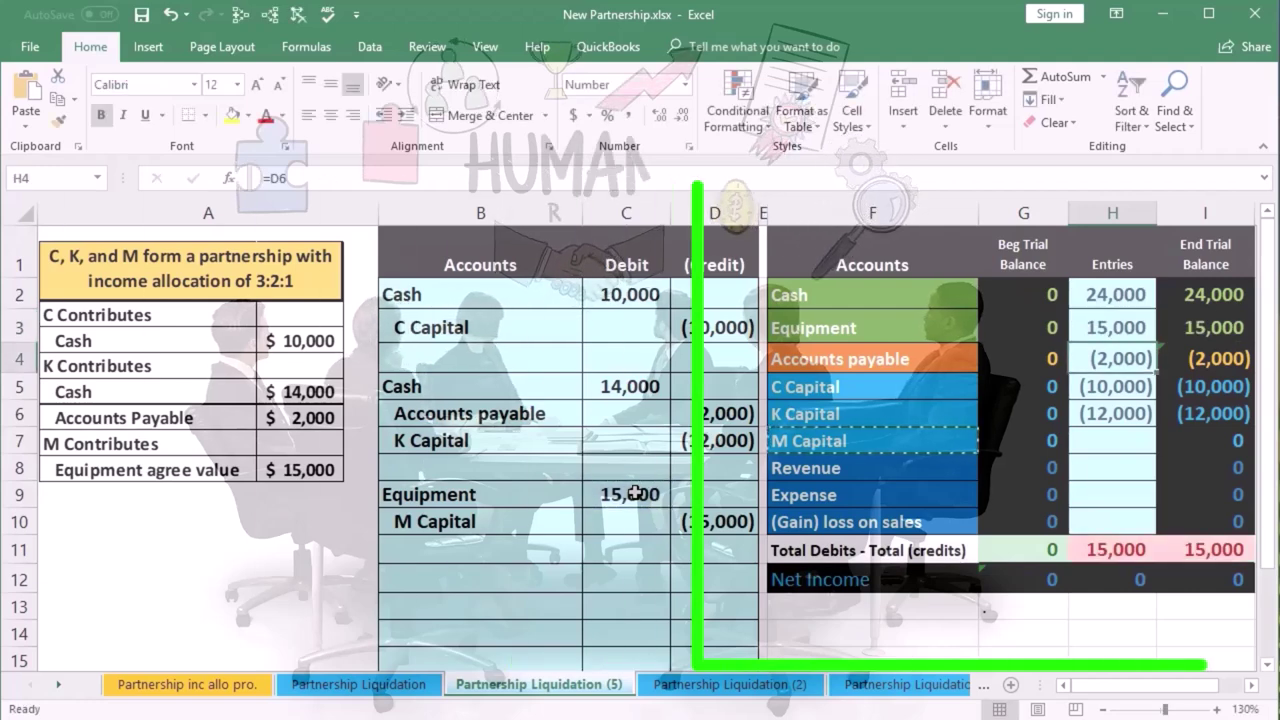
left_click(1185, 329)
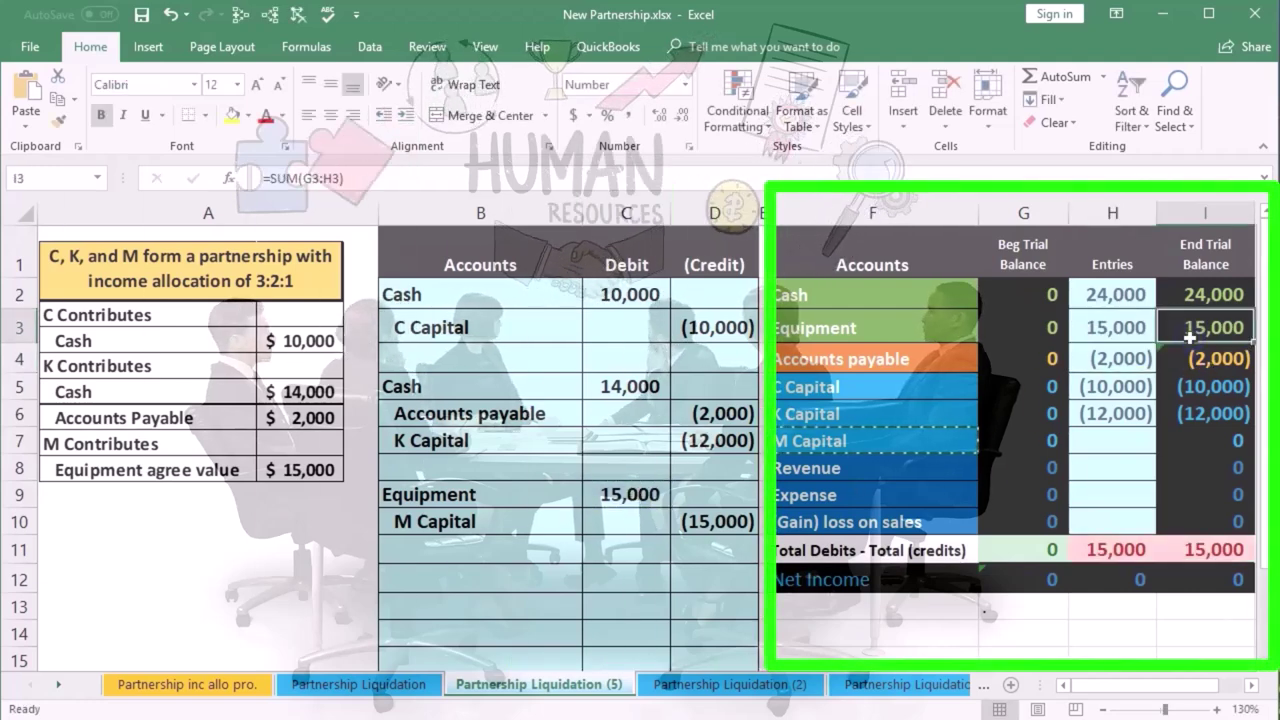
Step: Post M's capital credit to the trial balance by entering =D10 in the M Capital entries cell H7
left_click_drag(606, 530, 700, 524)
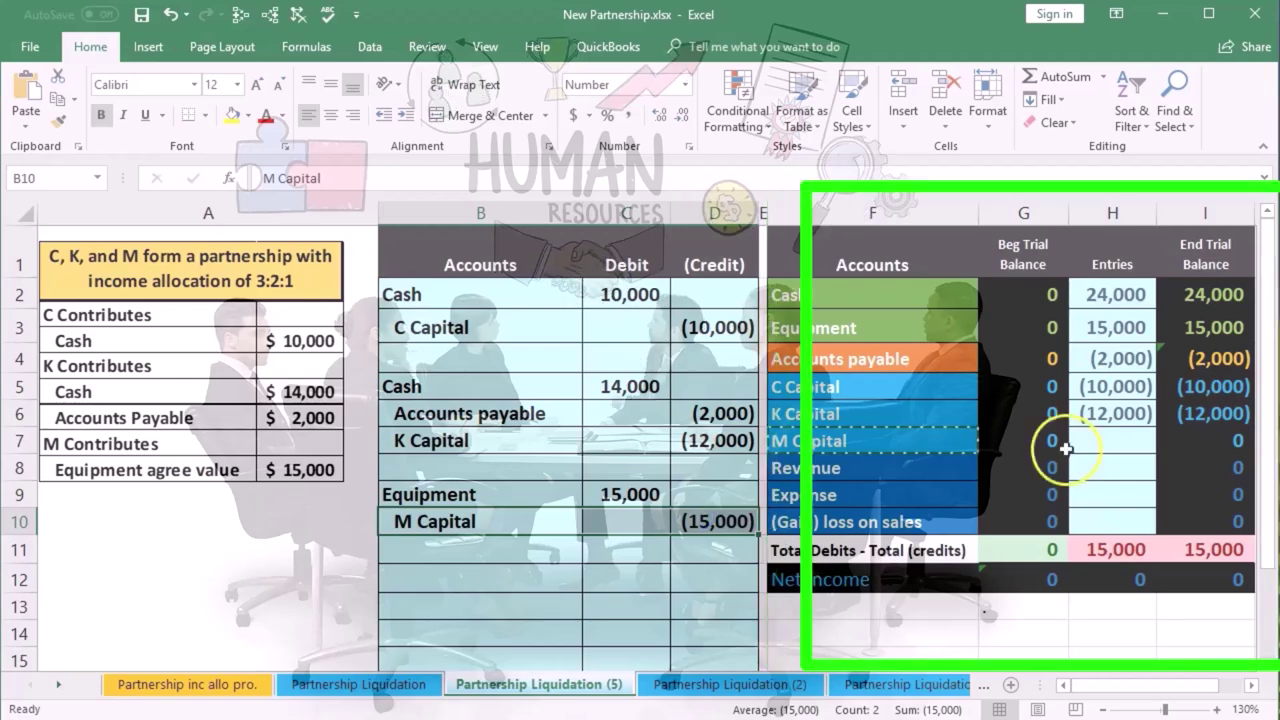
left_click(1115, 444)
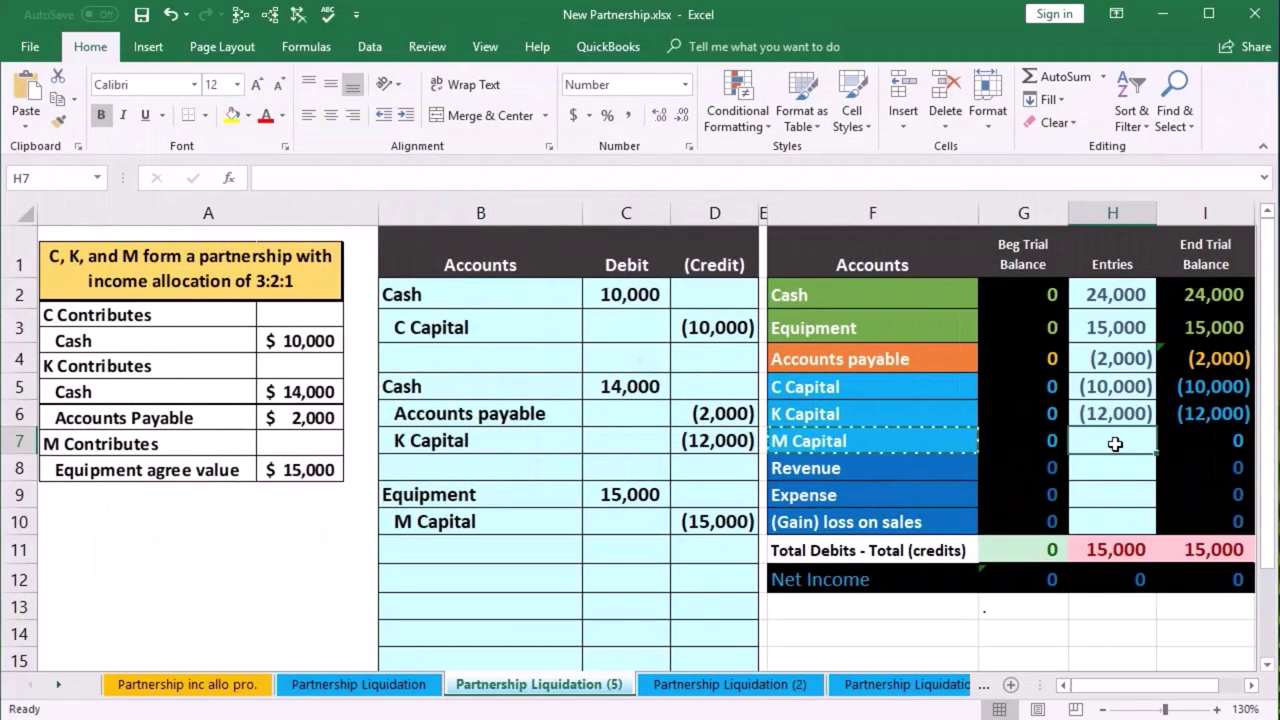
type("=")
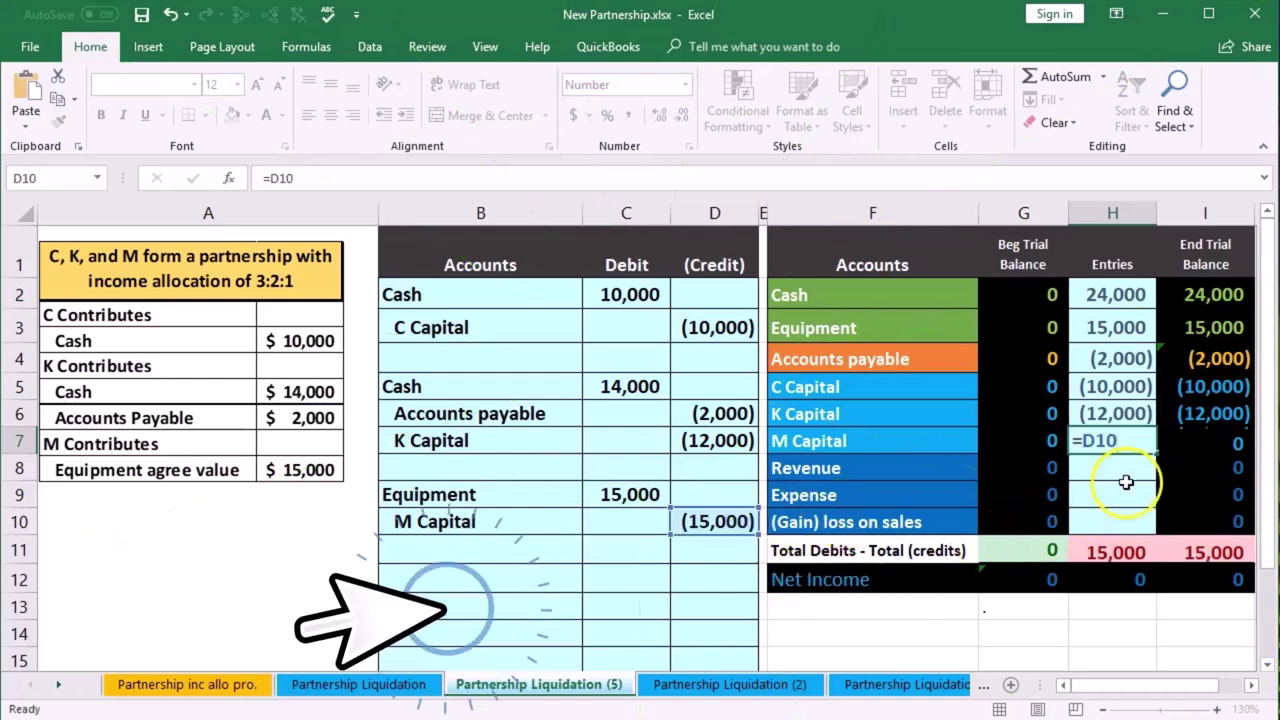
key("Return")
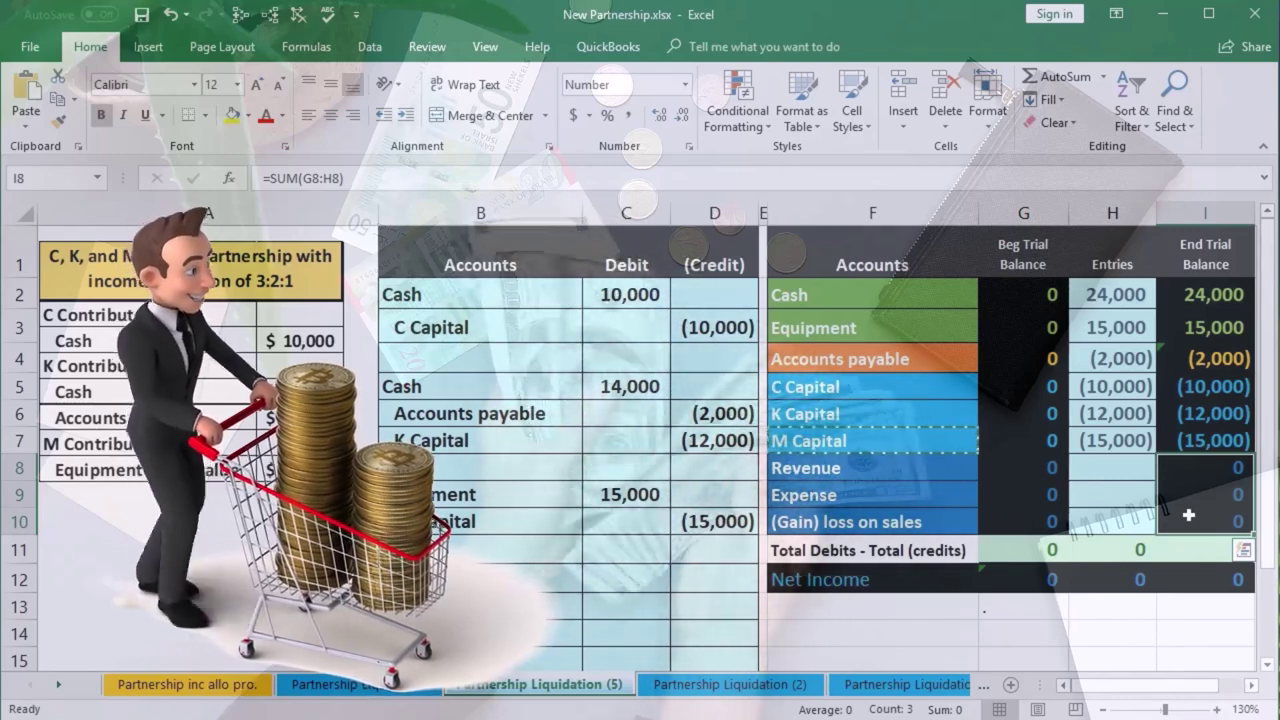
Step: Compare the sum of the ending asset and liability balances in I2:I4 with the sum of the partners' capital balances in I5:I7
left_click(1186, 297)
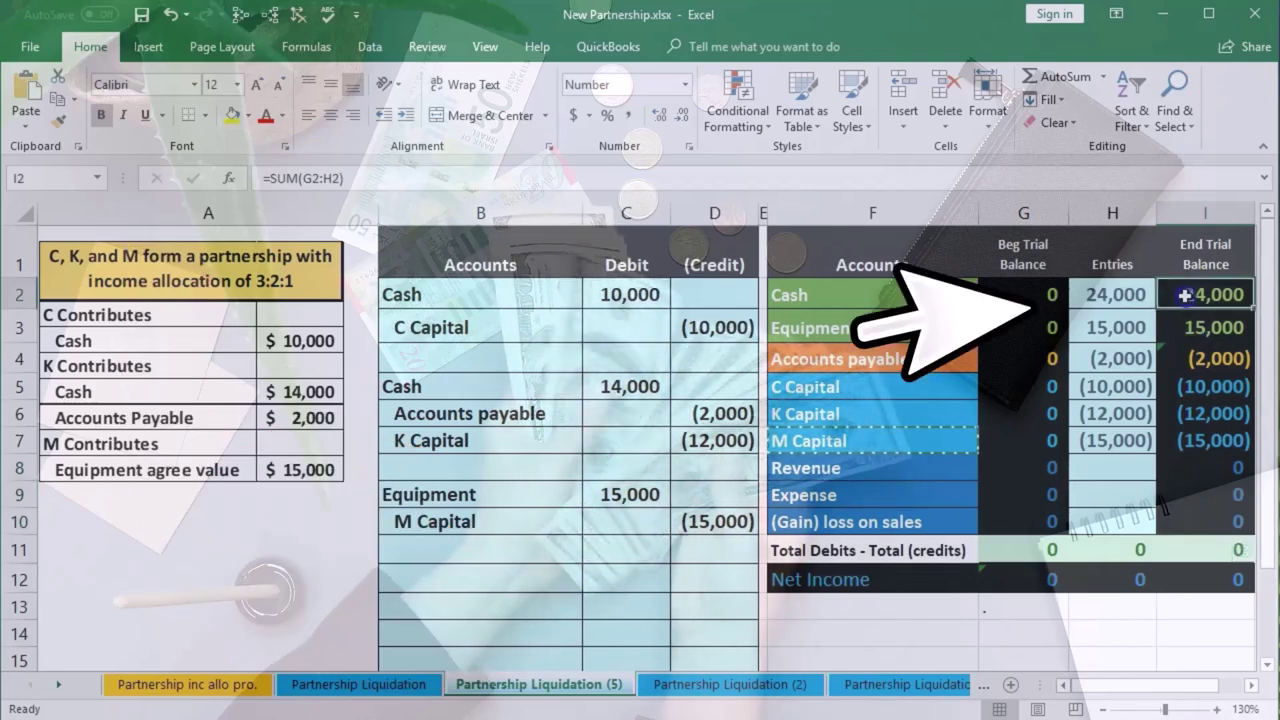
left_click_drag(1185, 318, 1183, 348)
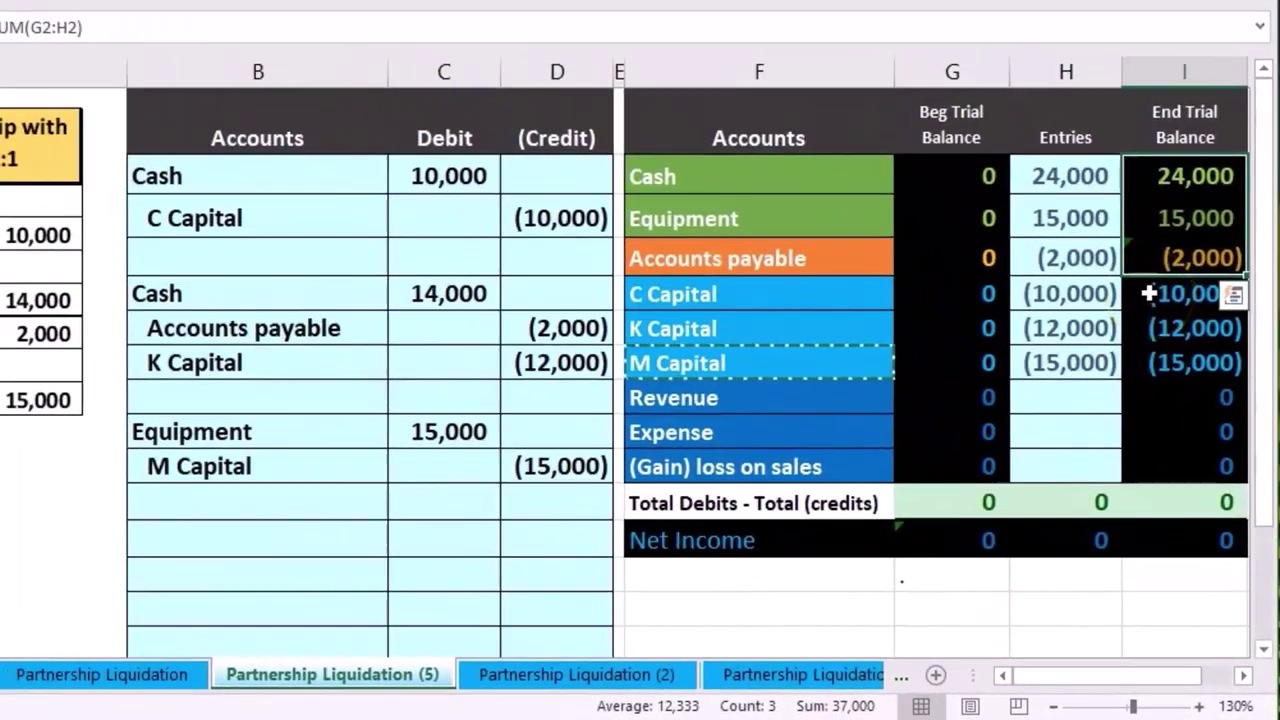
left_click_drag(1149, 293, 1146, 360)
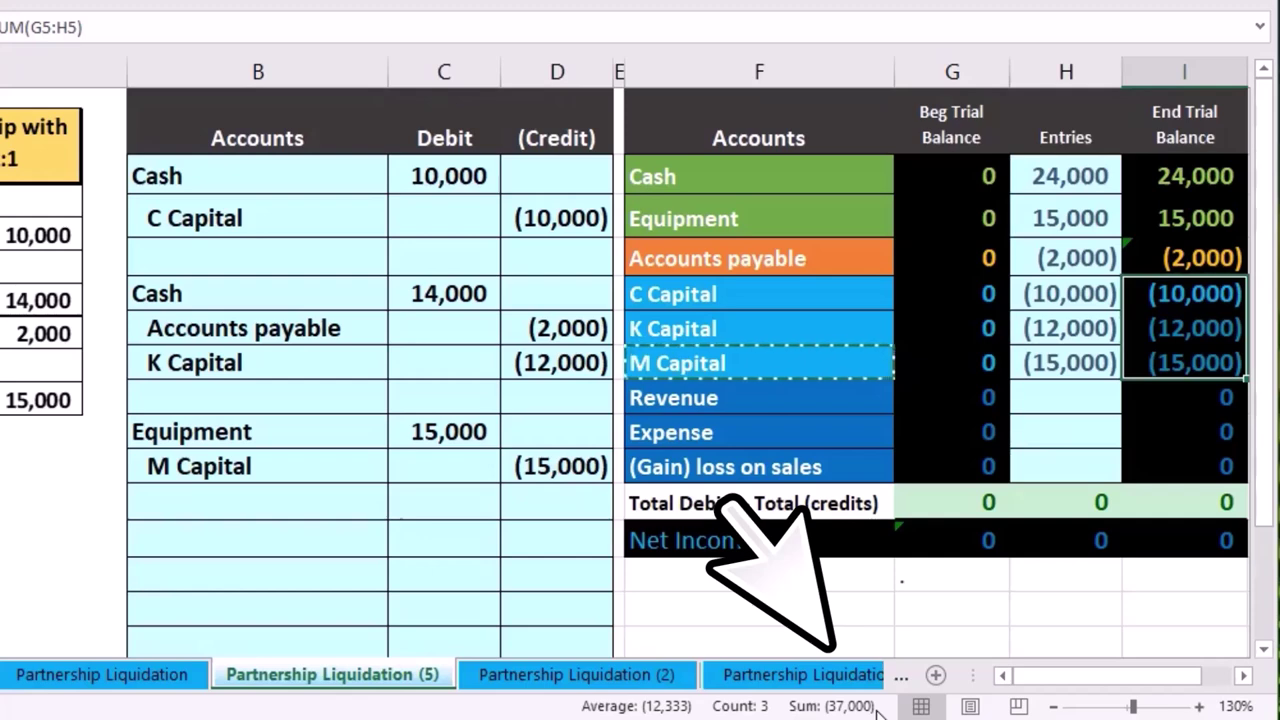
left_click_drag(1198, 174, 1194, 248)
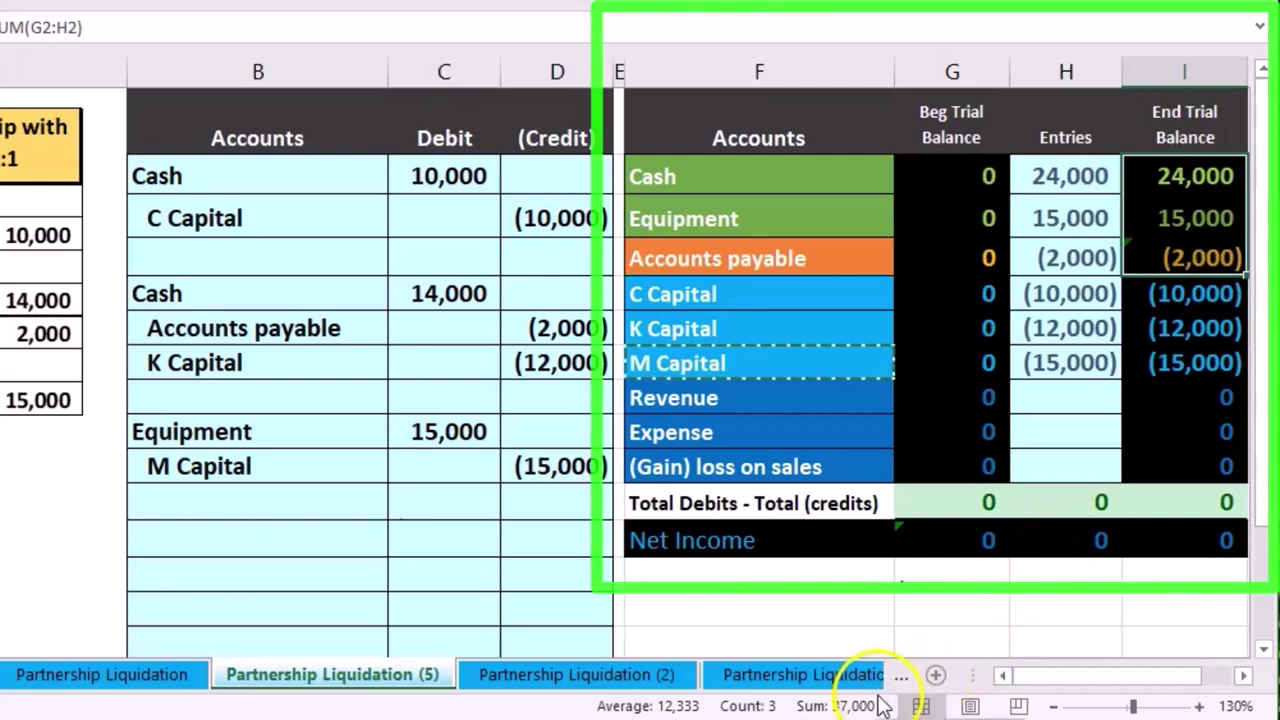
left_click_drag(1145, 292, 1155, 345)
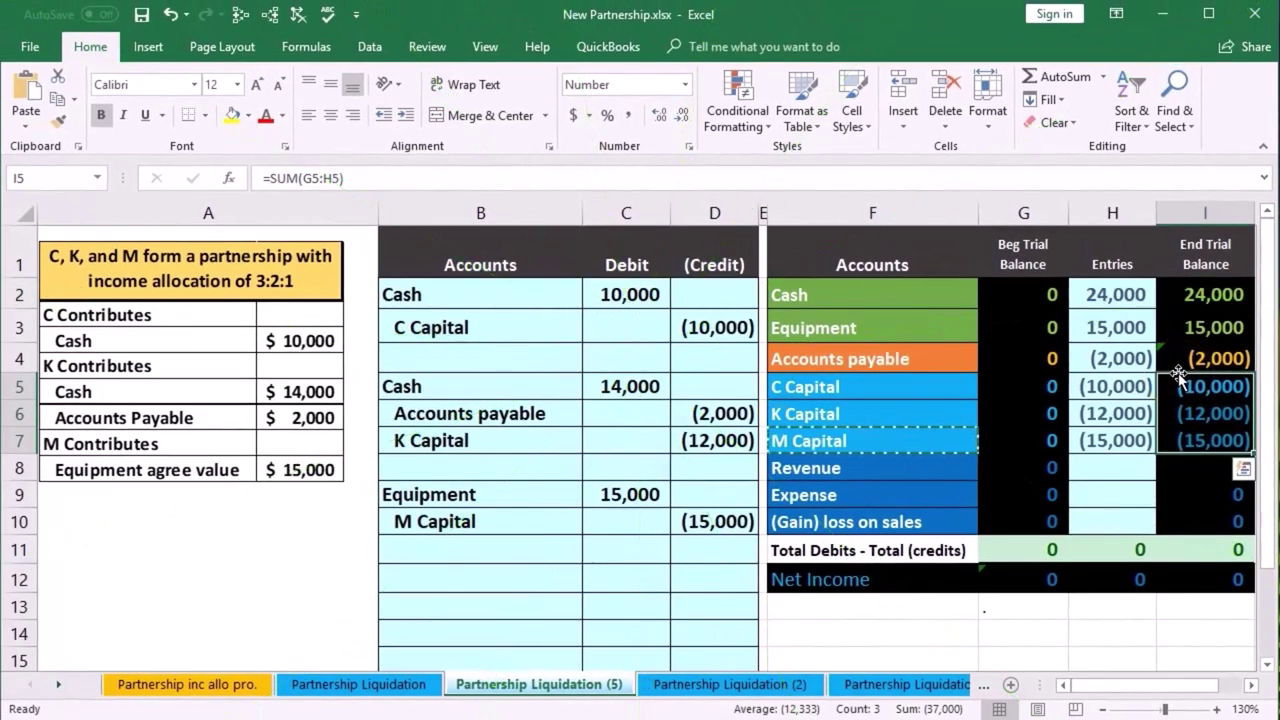
left_click(1190, 358)
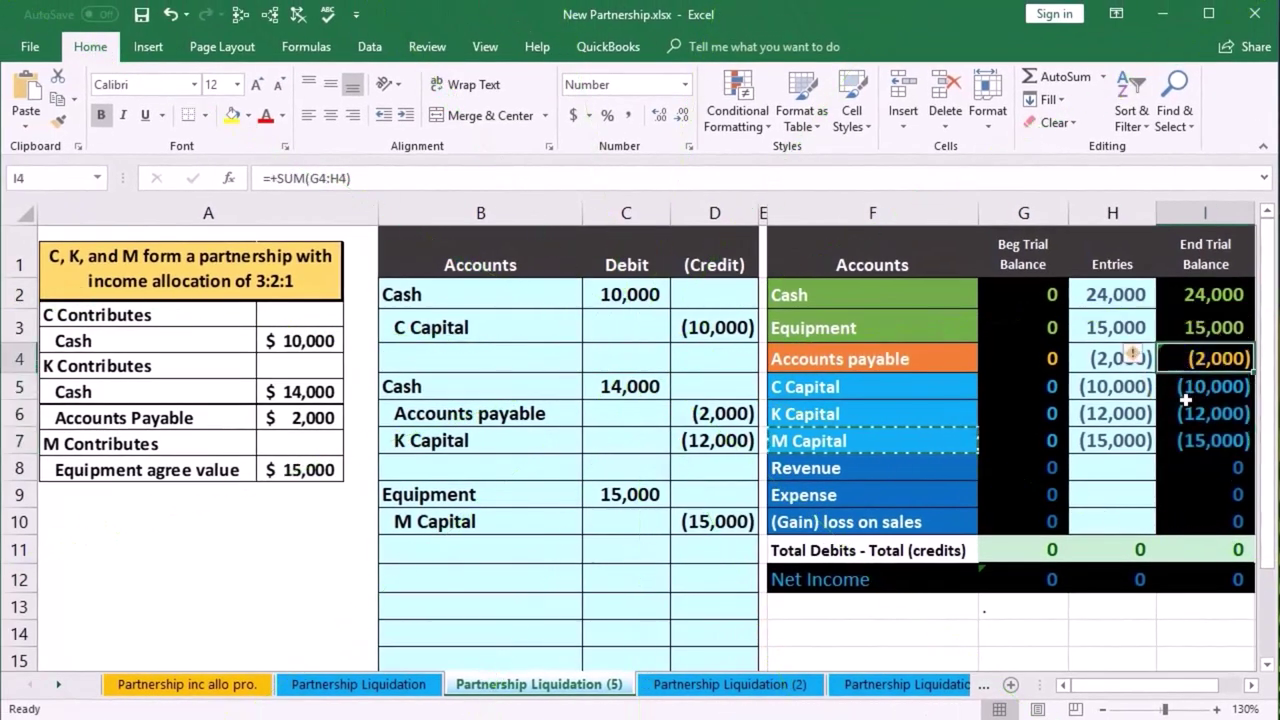
left_click_drag(1185, 390, 1179, 431)
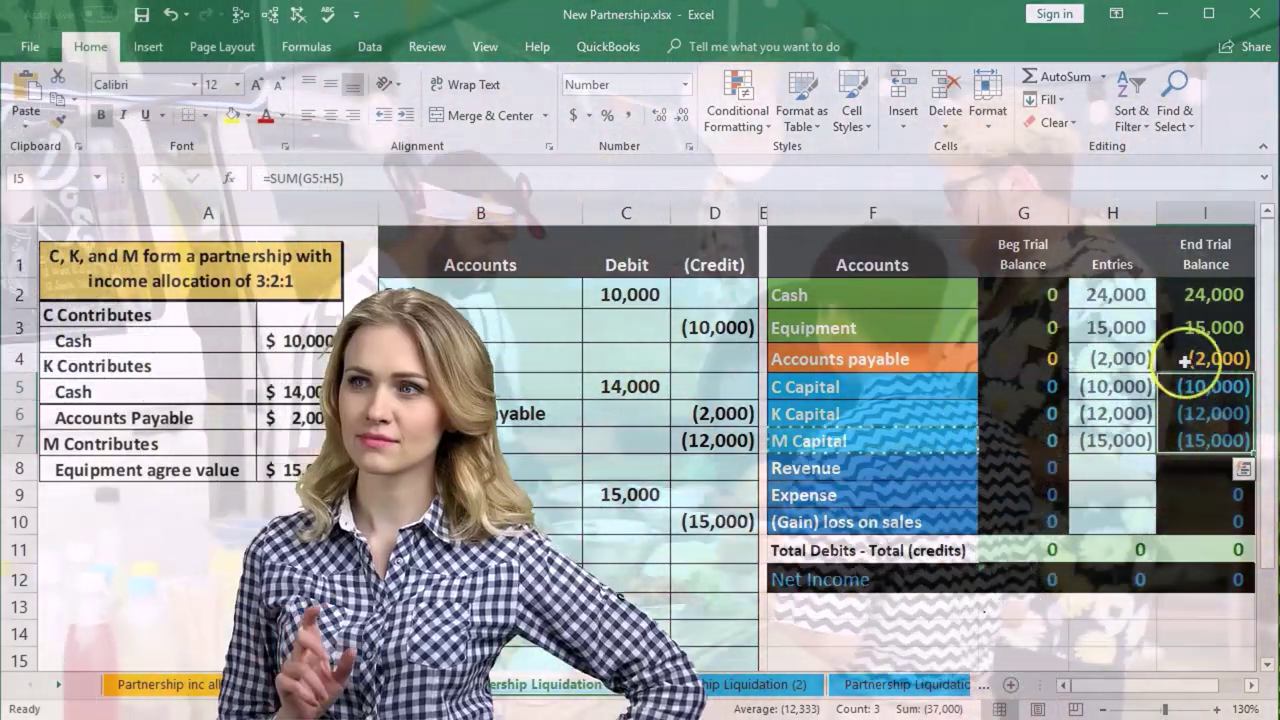
left_click(1186, 360)
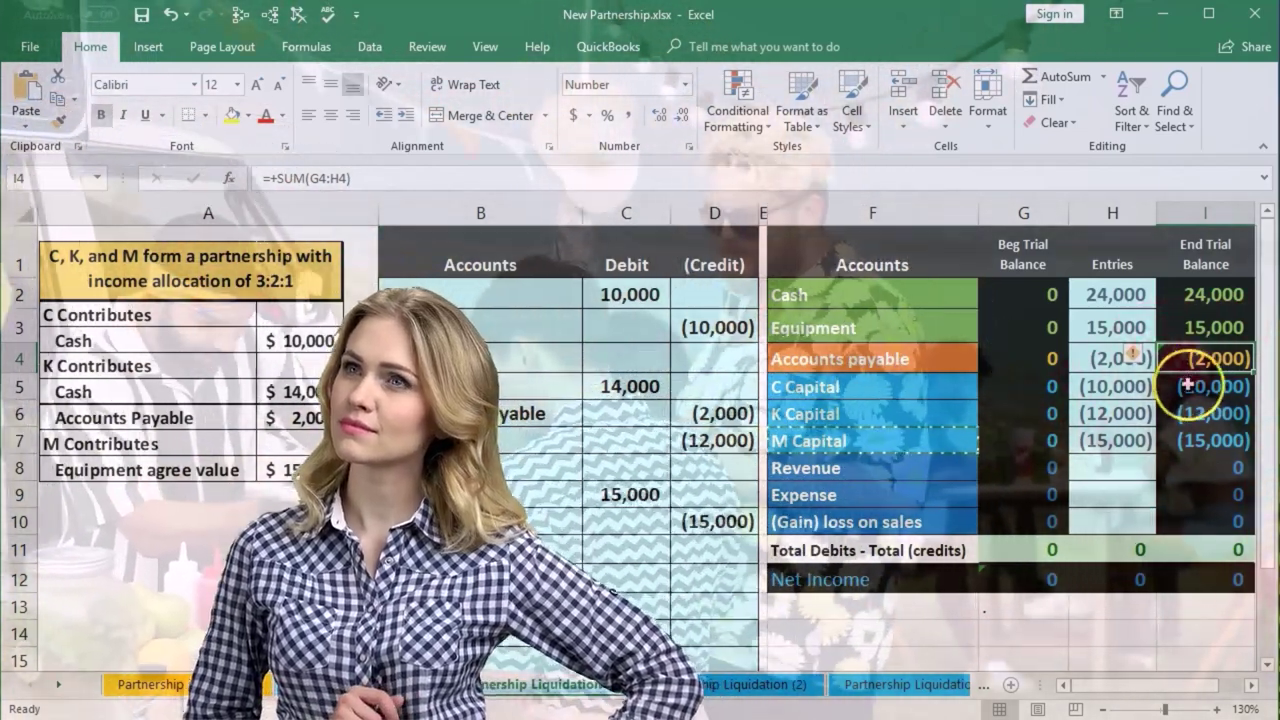
left_click_drag(1190, 386, 1195, 440)
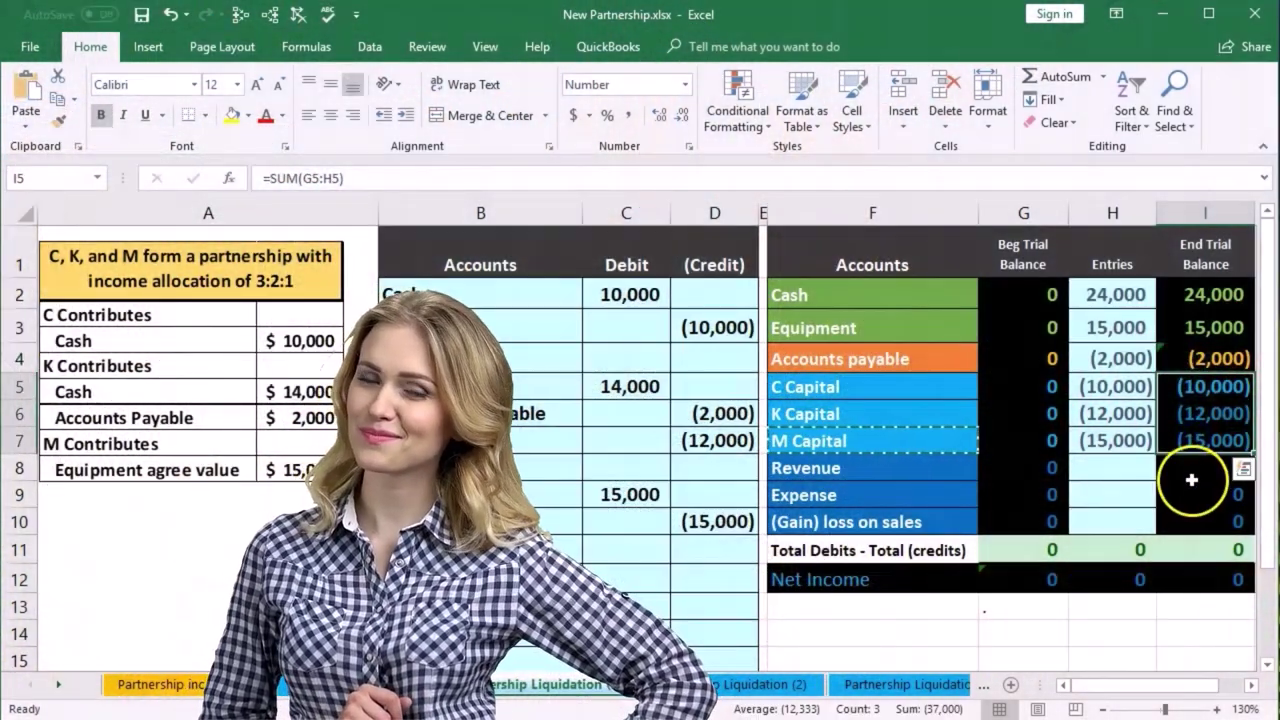